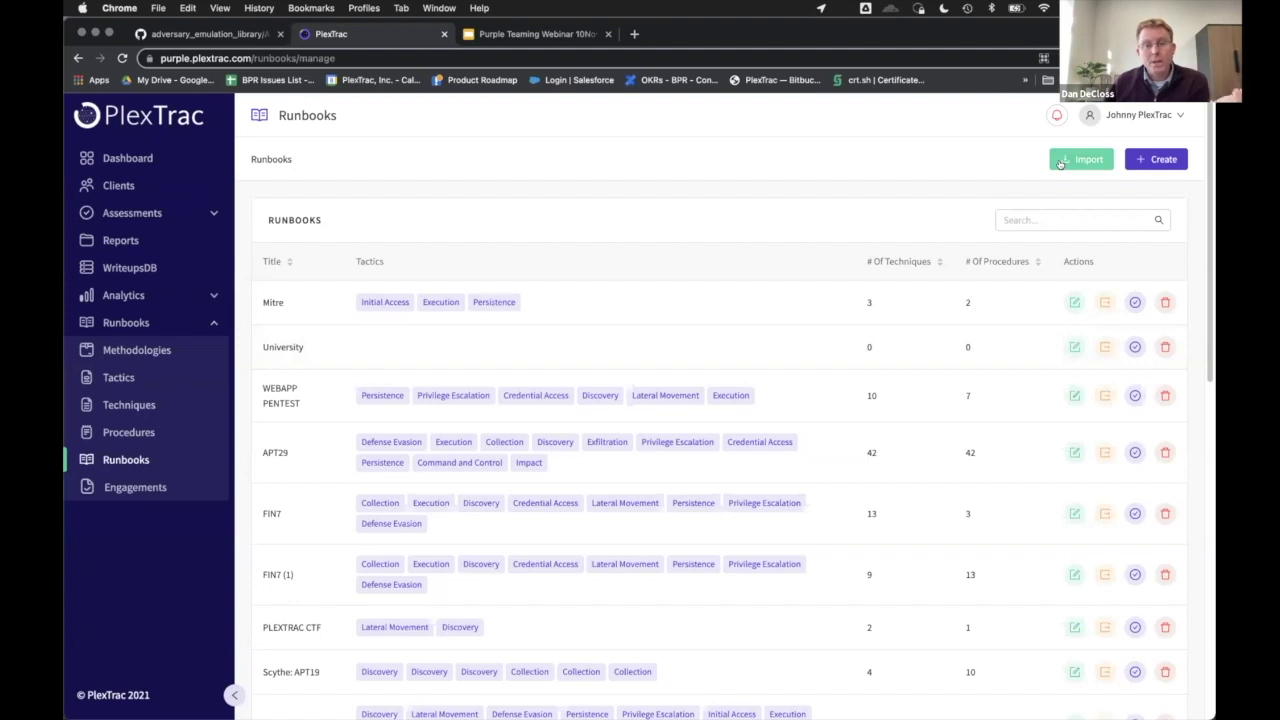
Review the available runbook import types and the APT29.yaml adversary emulation plan on GitHub without importing anything
{"action": "left_click", "coordinate": [1061, 163]}
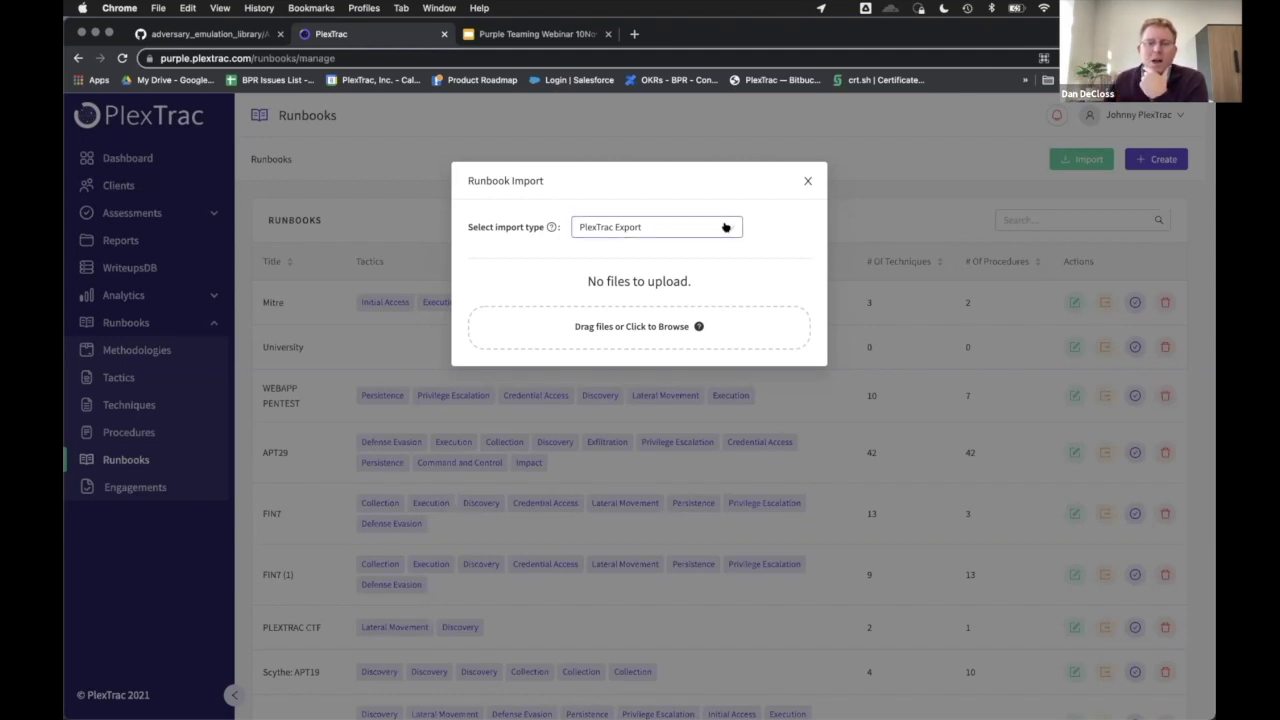
{"action": "left_click", "coordinate": [723, 227]}
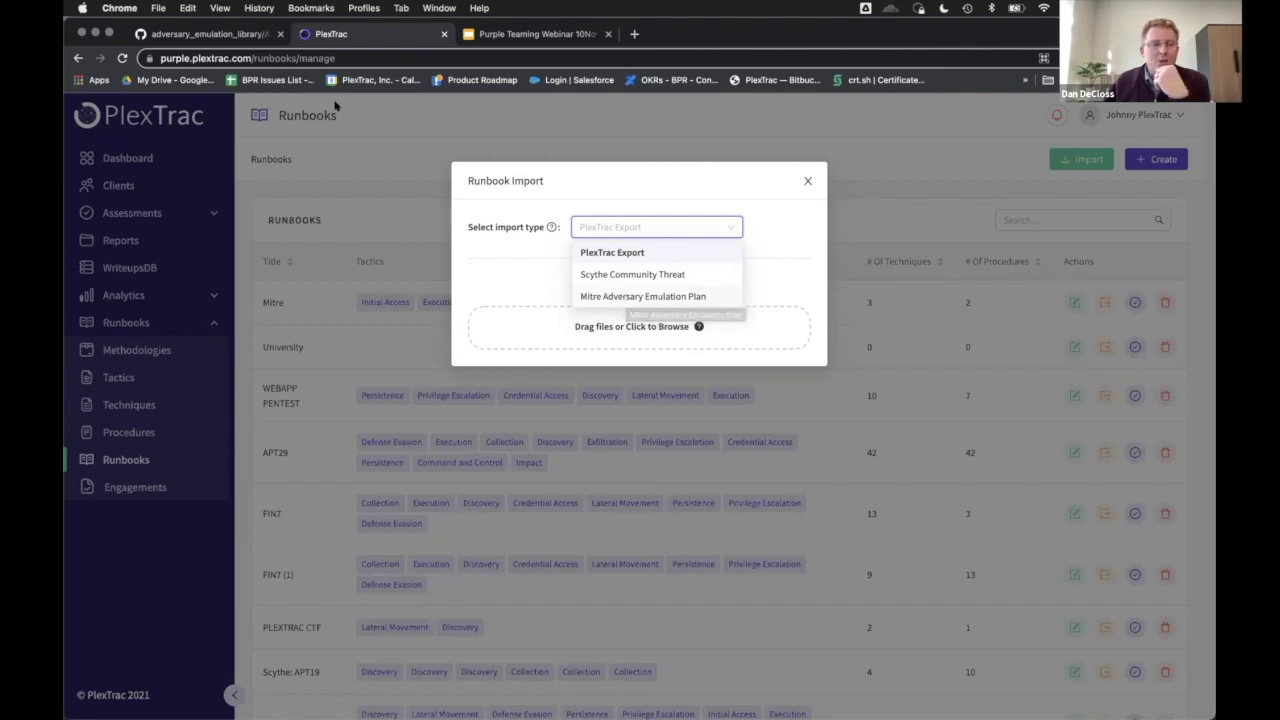
{"action": "left_click", "coordinate": [515, 240]}
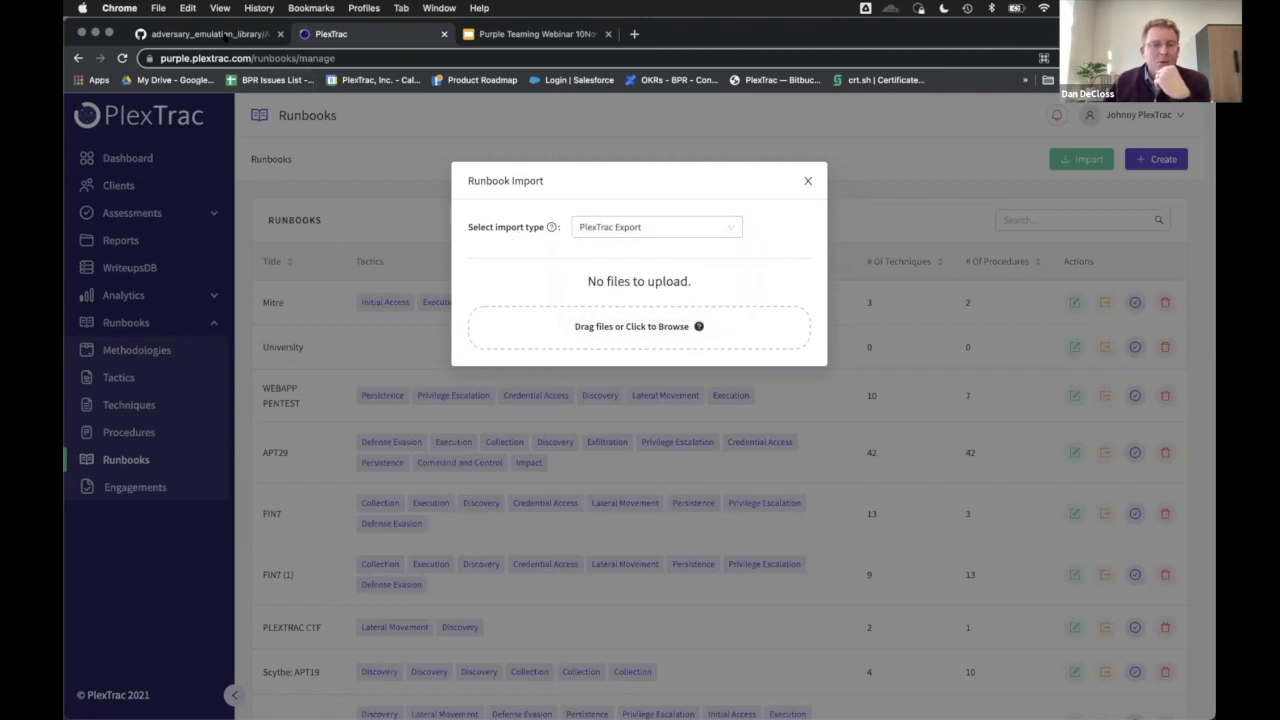
{"action": "left_click", "coordinate": [212, 36]}
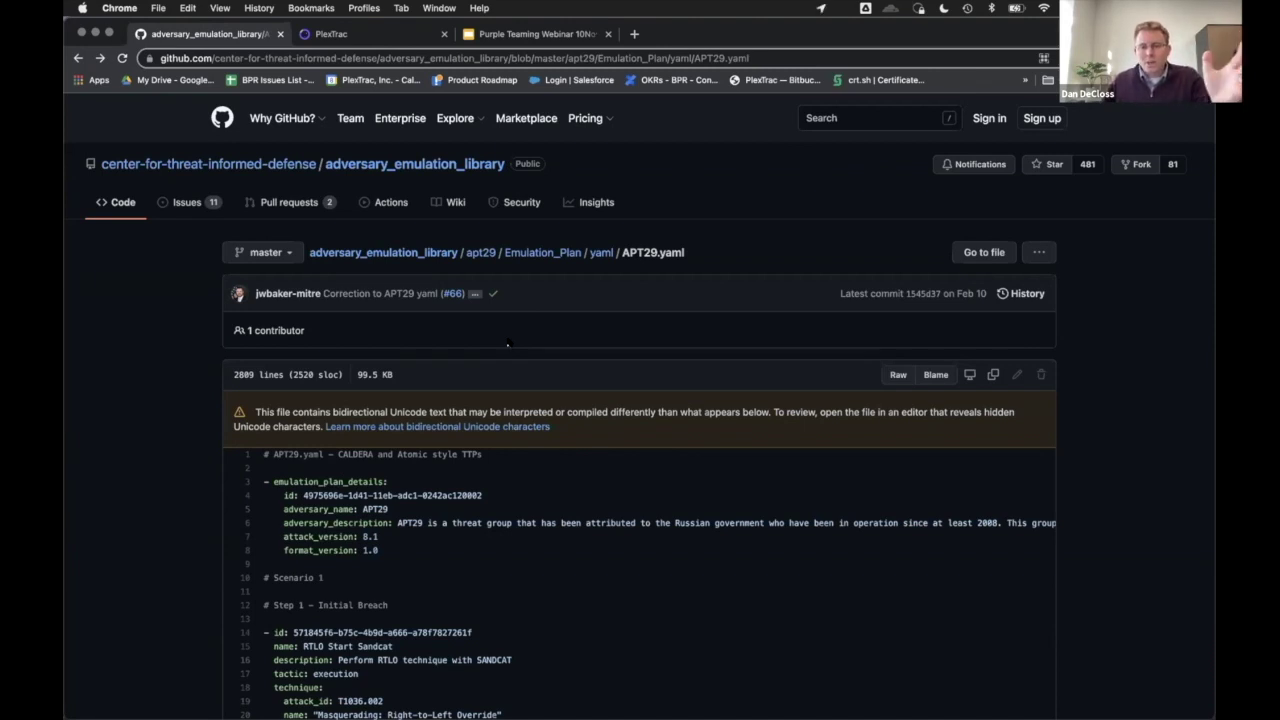
{"action": "left_click", "coordinate": [365, 36]}
{"action": "left_click", "coordinate": [680, 228]}
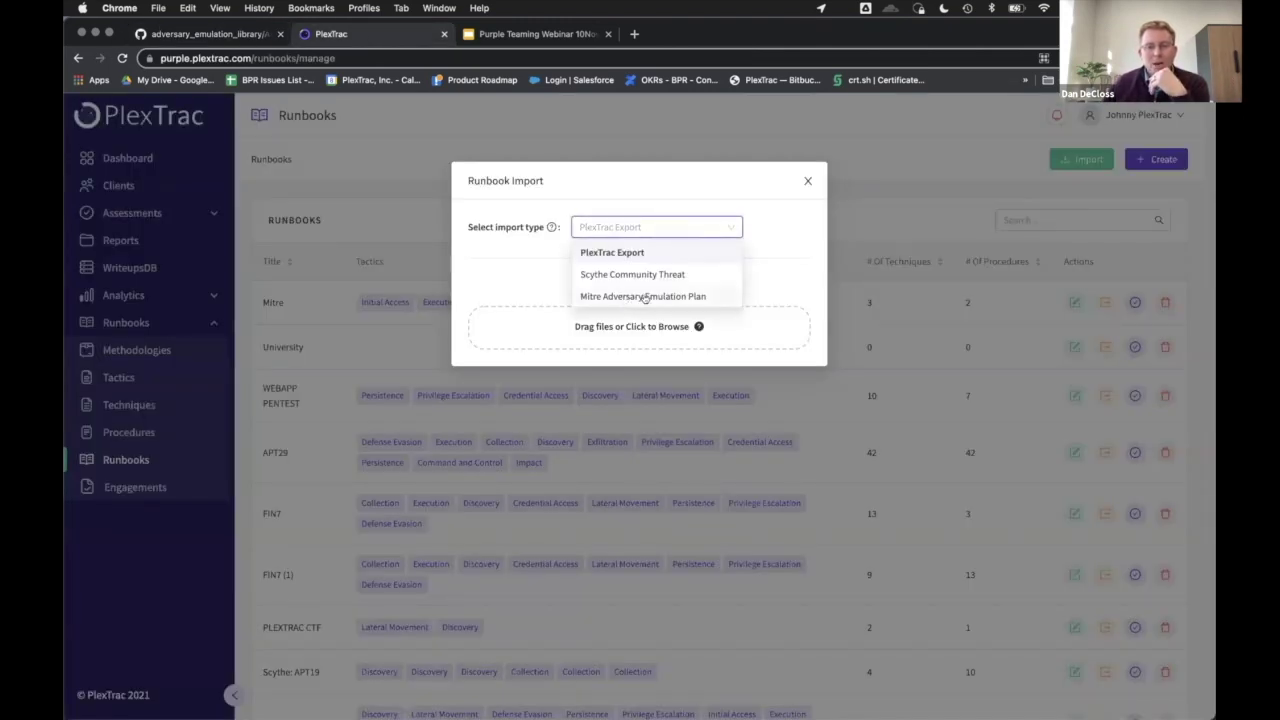
{"action": "left_click", "coordinate": [850, 222]}
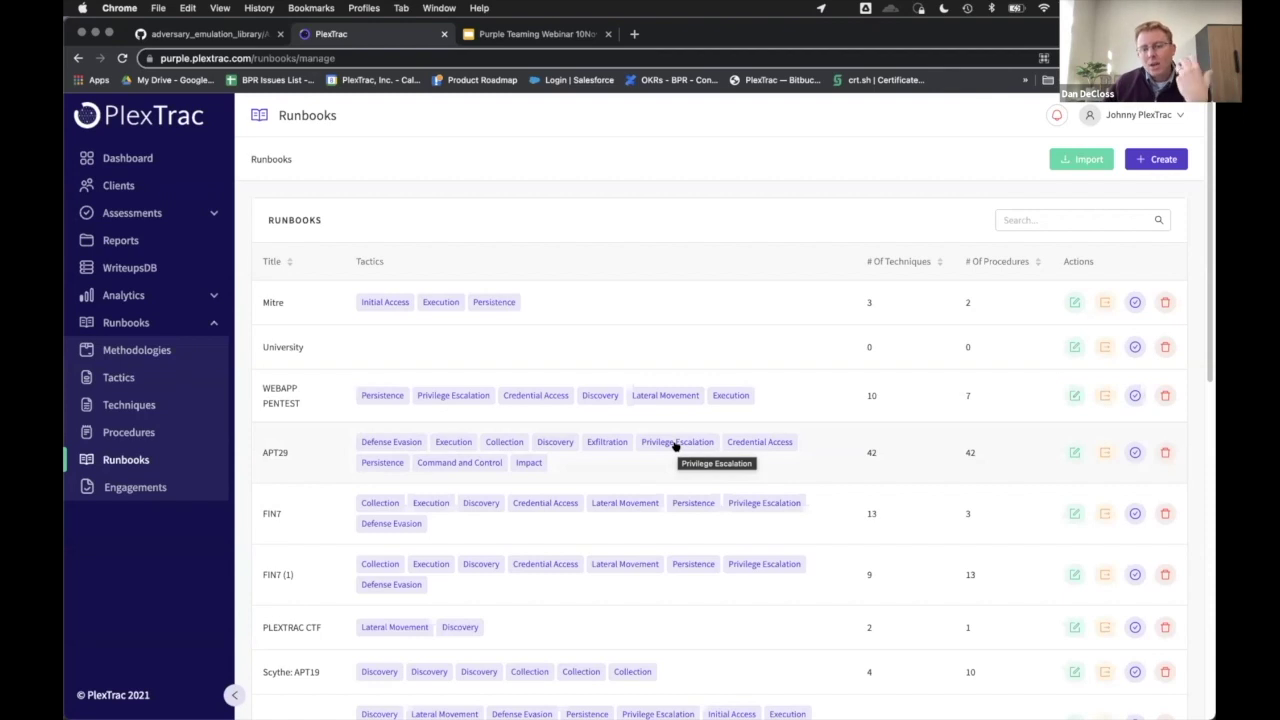
Start a new engagement from the APT29 runbook and title it "Purple Team Demo Run 5"
{"action": "left_click", "coordinate": [1134, 453]}
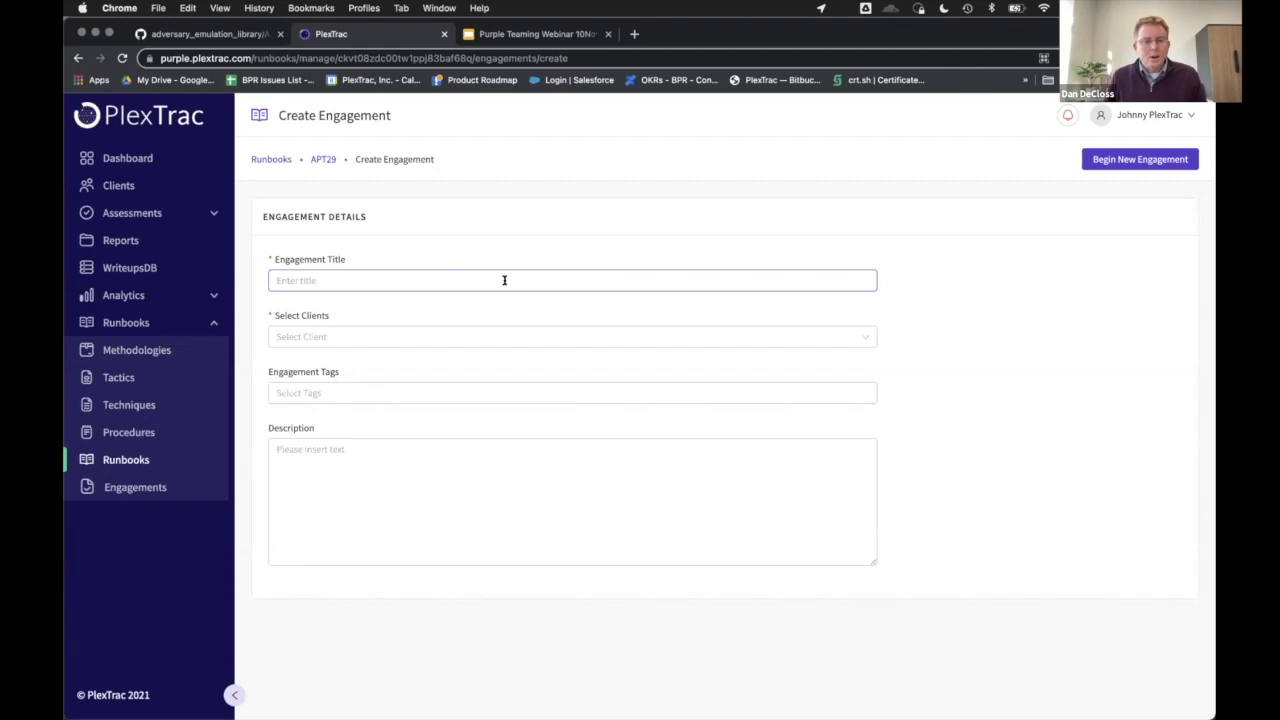
{"action": "left_click", "coordinate": [504, 280]}
{"action": "type", "text": "Purple"}
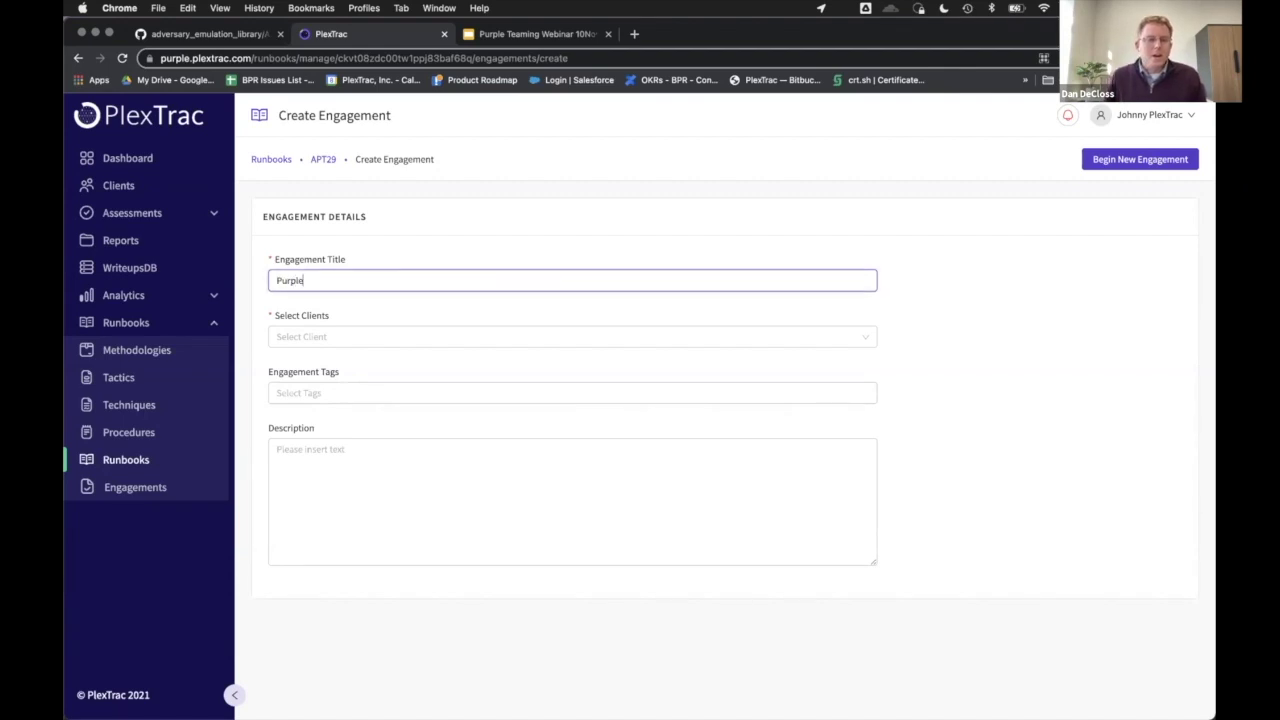
{"action": "type", "text": " Team"}
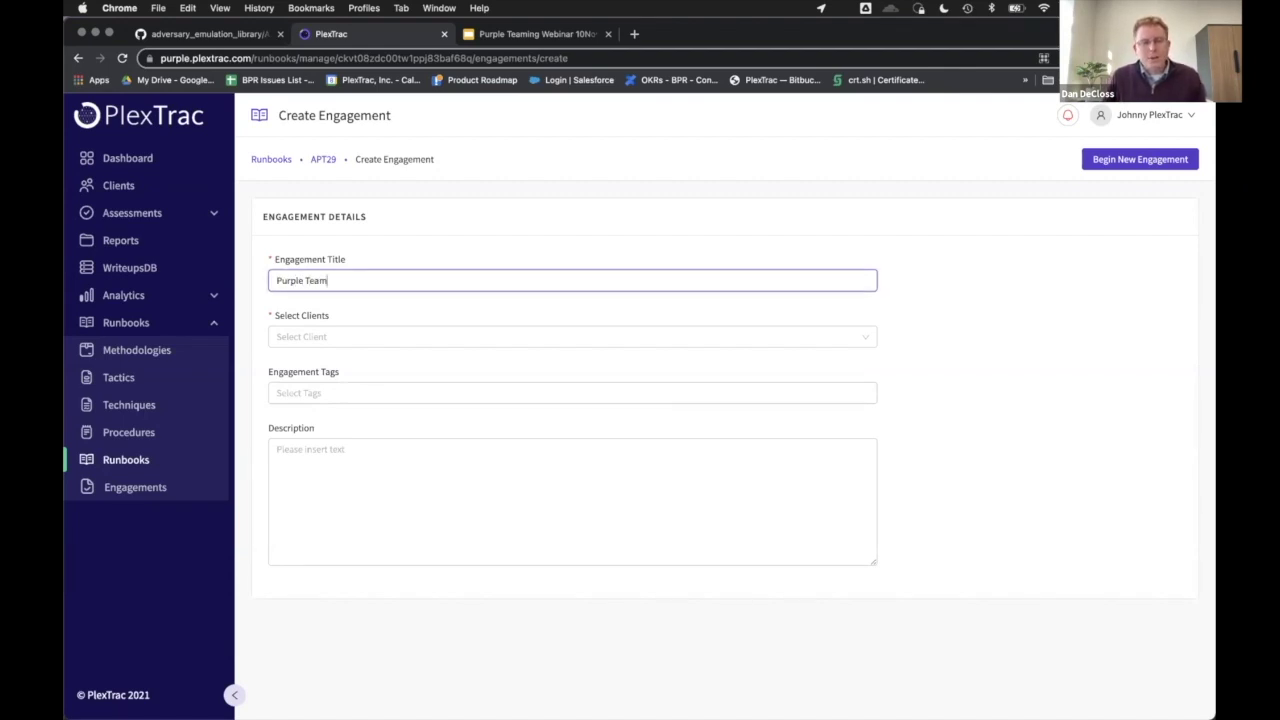
{"action": "type", "text": " Demo Run"}
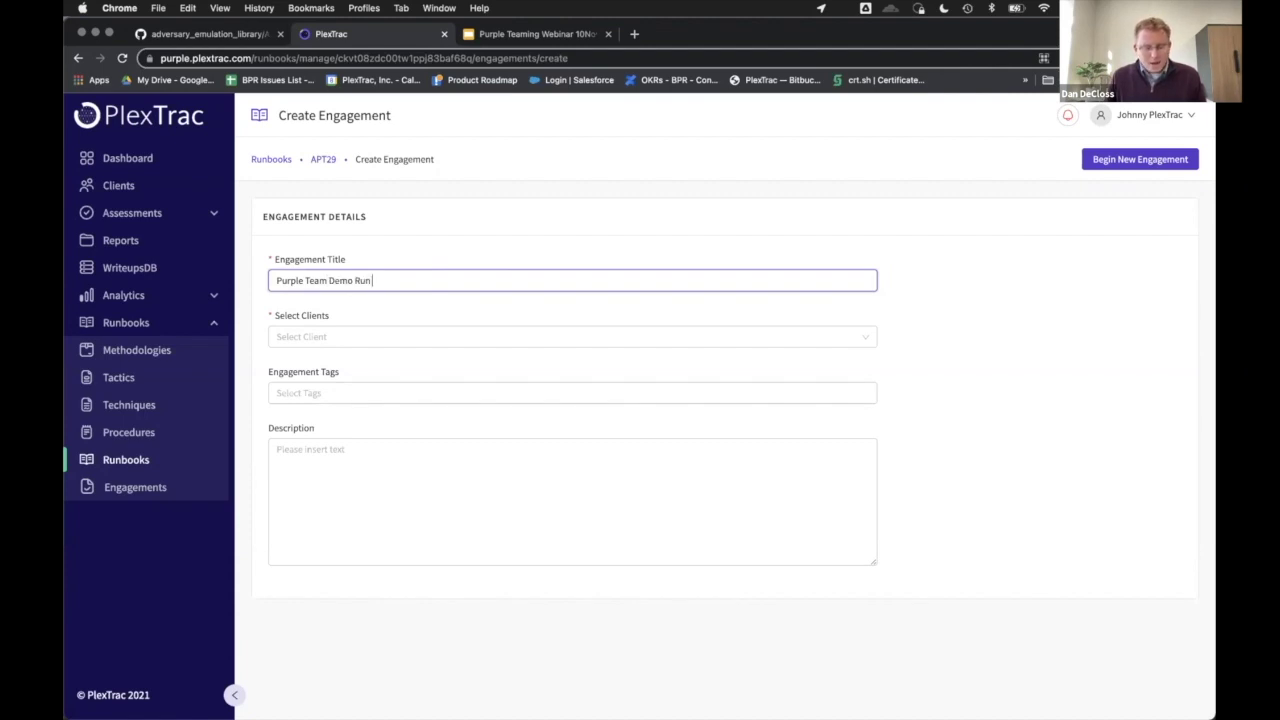
{"action": "type", "text": " S"}
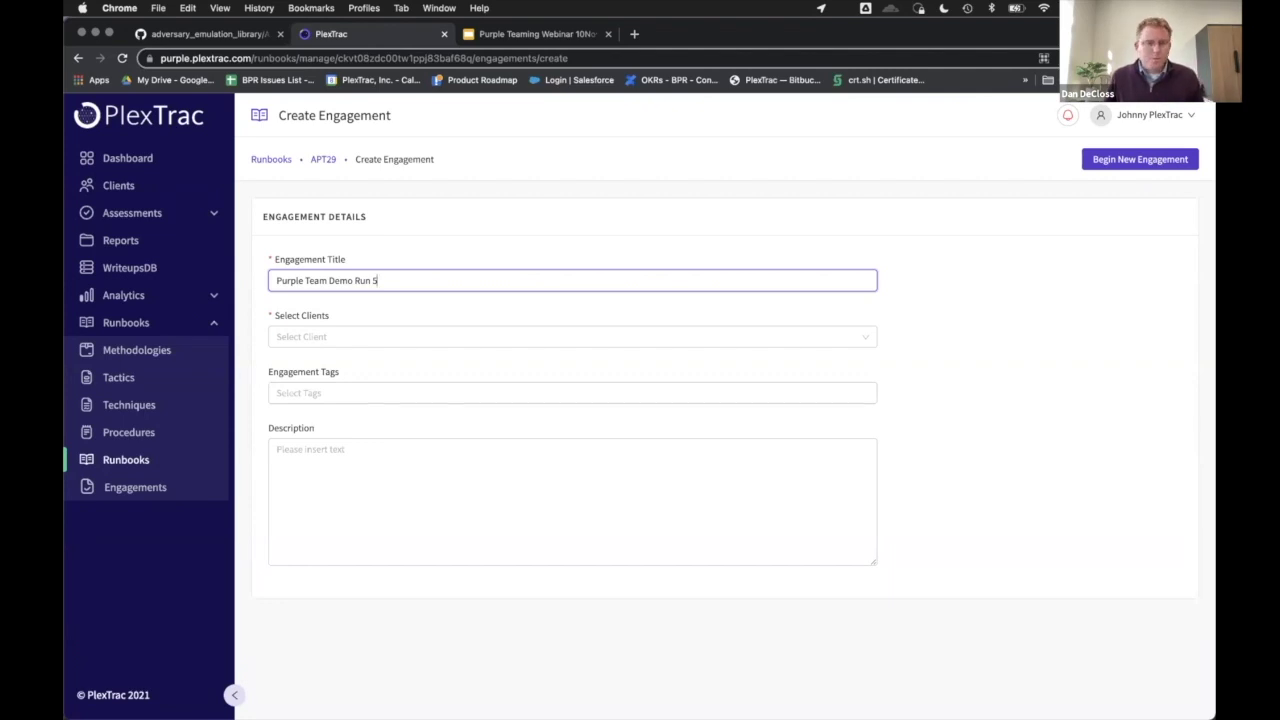
Begin the new engagement with Wayne Technologies as the client and apt29 as the engagement tag
{"action": "left_click", "coordinate": [300, 336]}
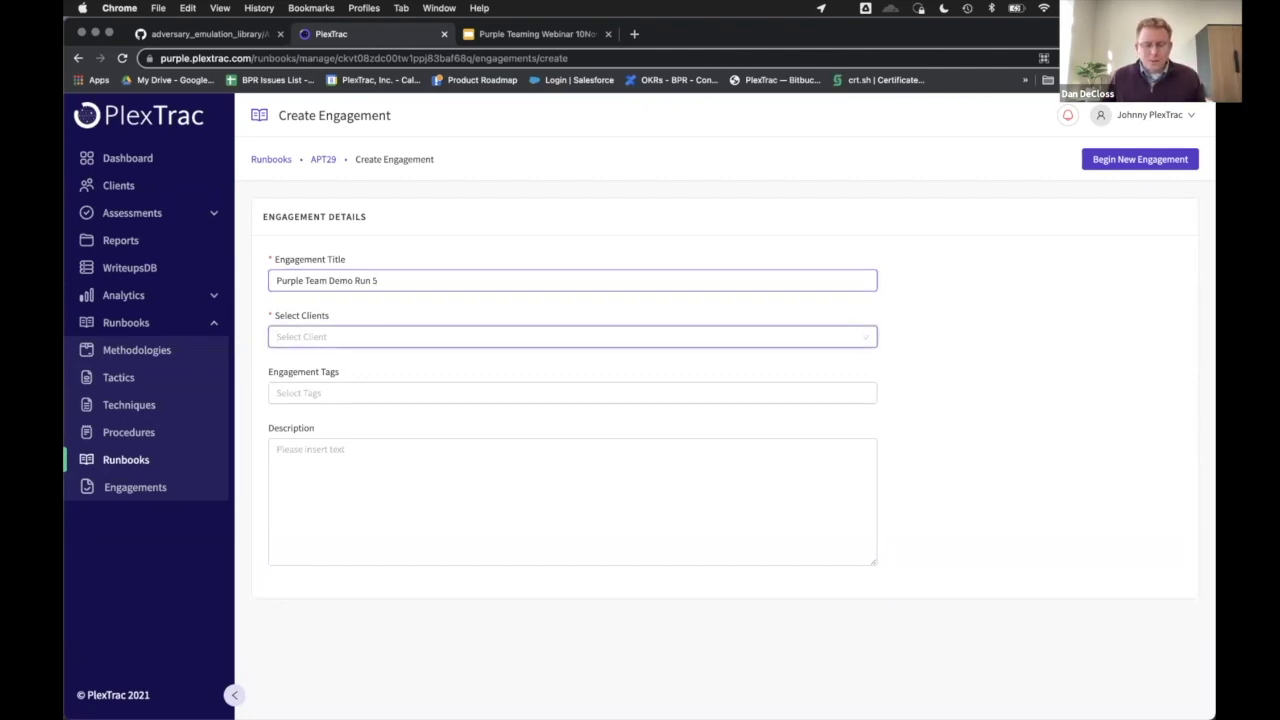
{"action": "type", "text": "way"}
{"action": "key", "text": "Return"}
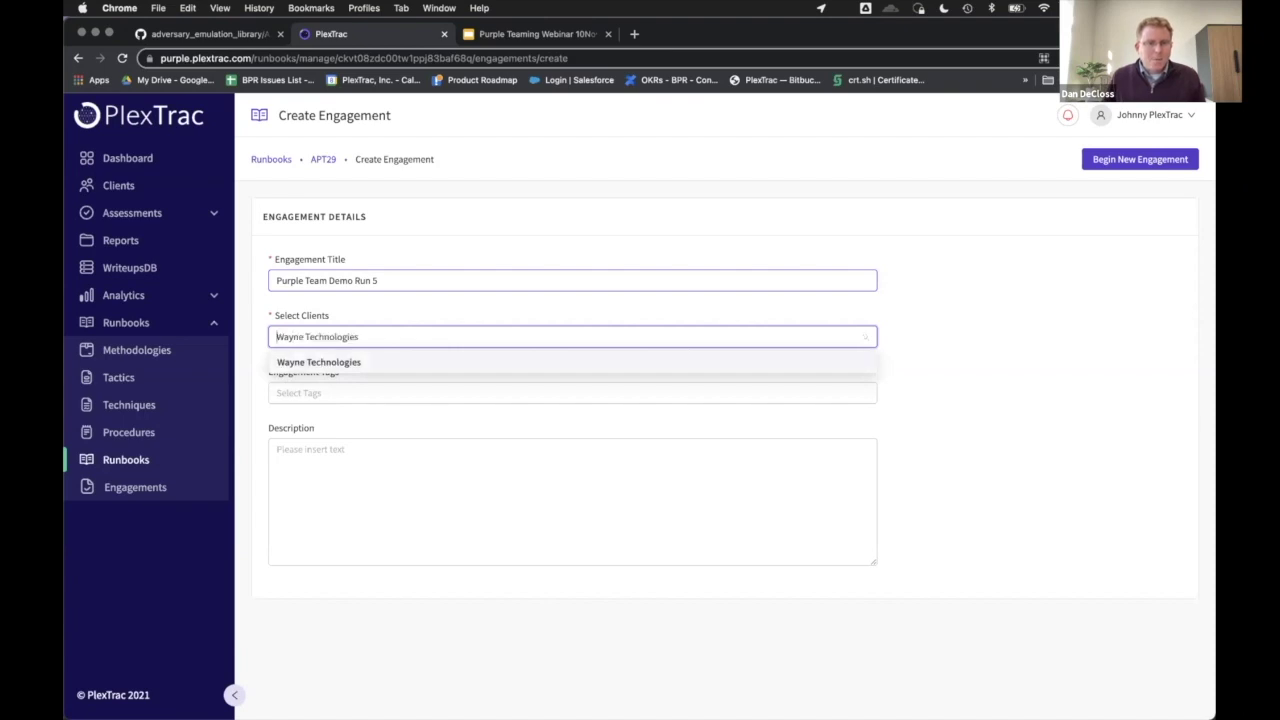
{"action": "left_click", "coordinate": [438, 391]}
{"action": "type", "text": "apt2"}
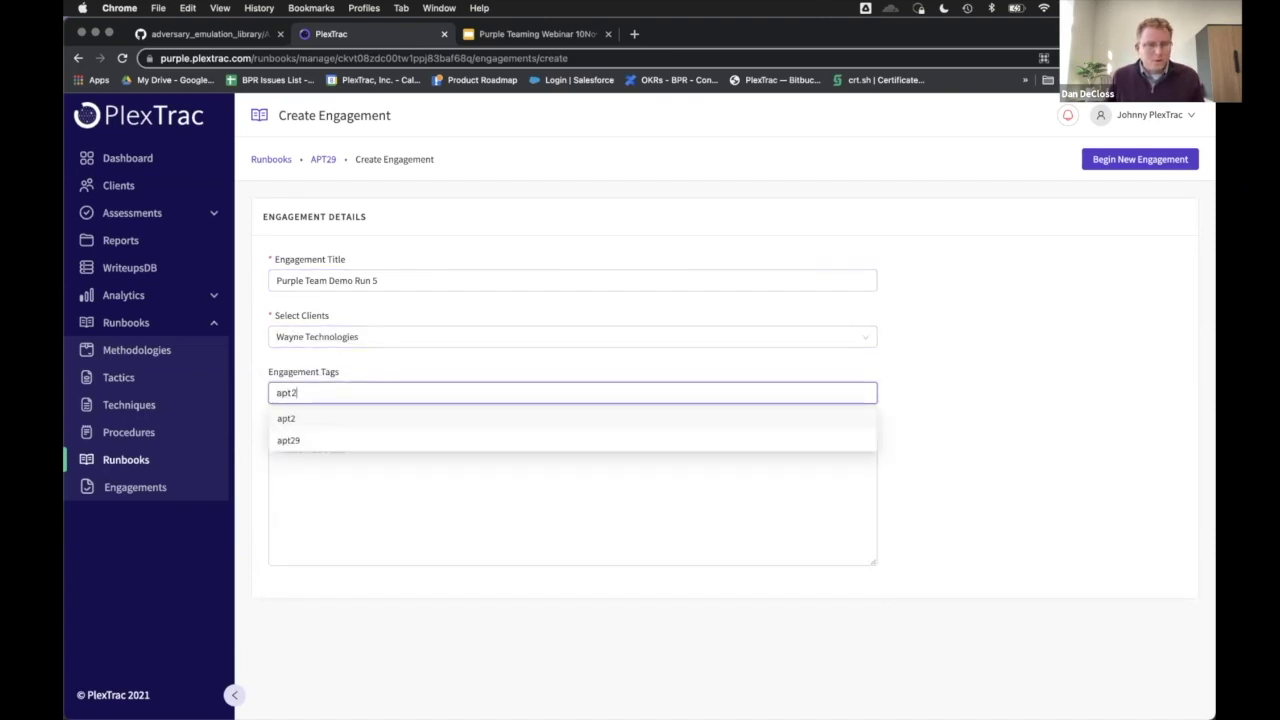
{"action": "type", "text": "9"}
{"action": "key", "text": "Return"}
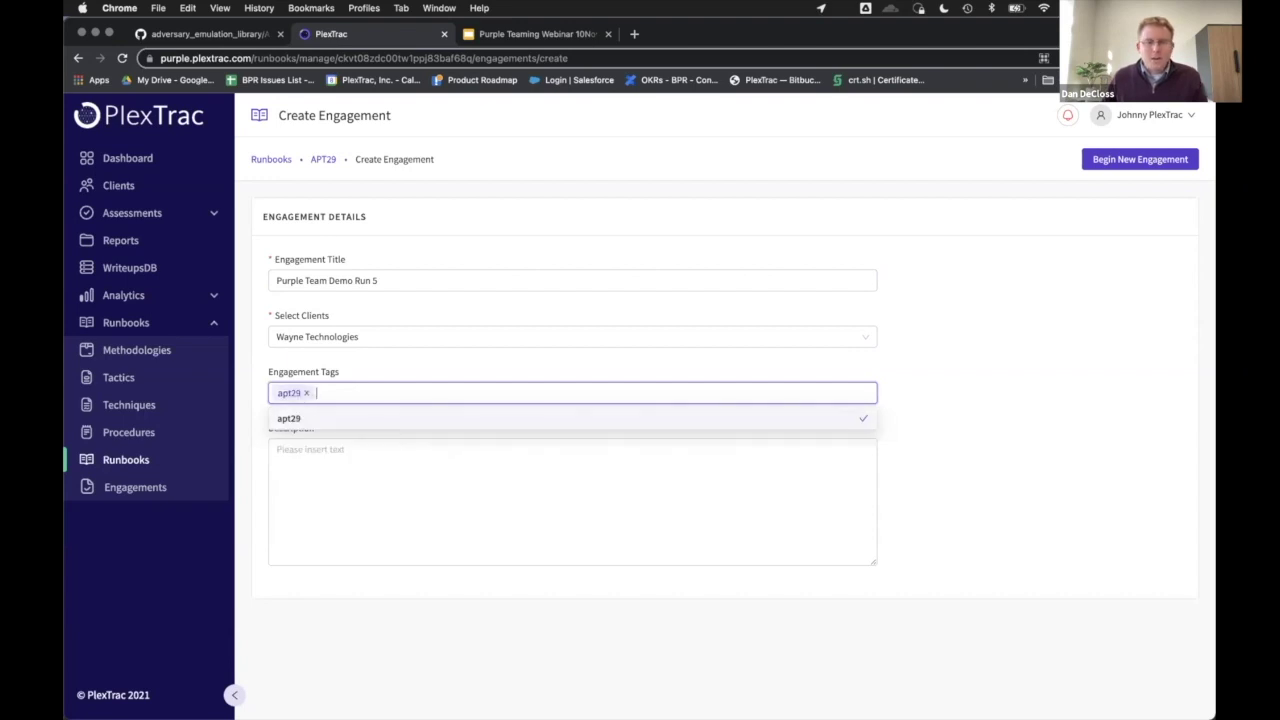
{"action": "left_click", "coordinate": [500, 499]}
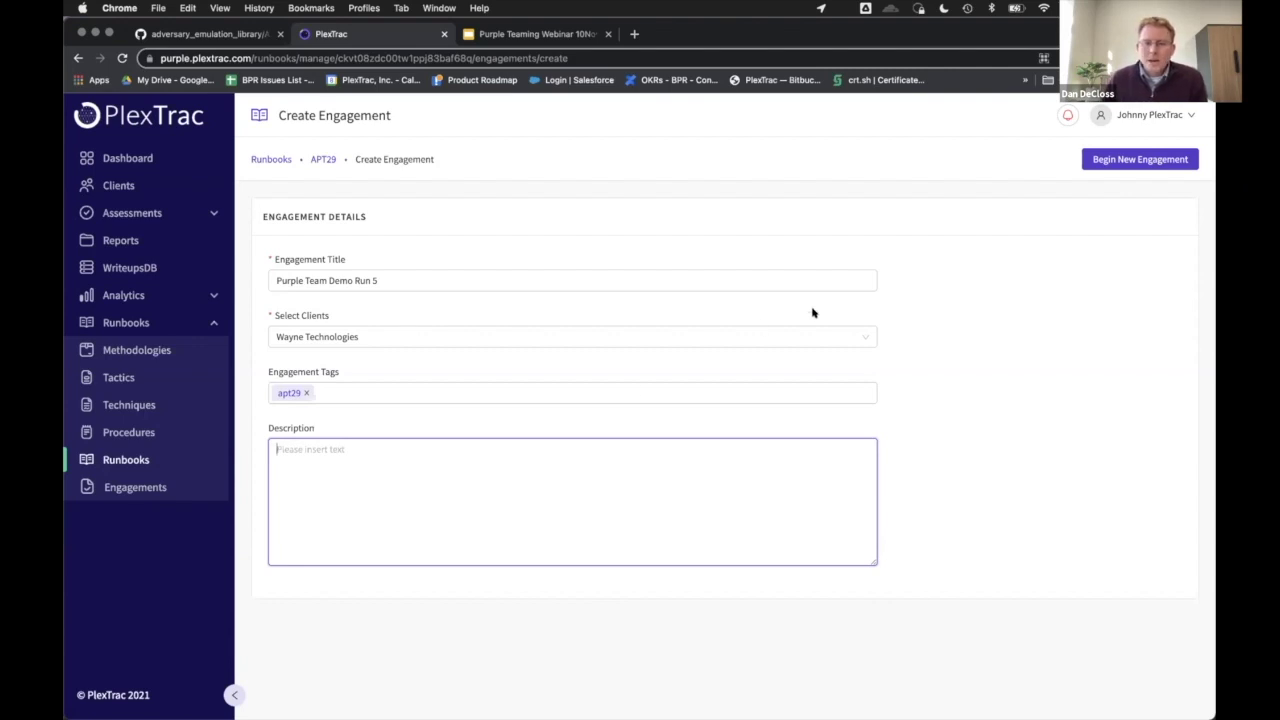
{"action": "left_click", "coordinate": [1090, 160]}
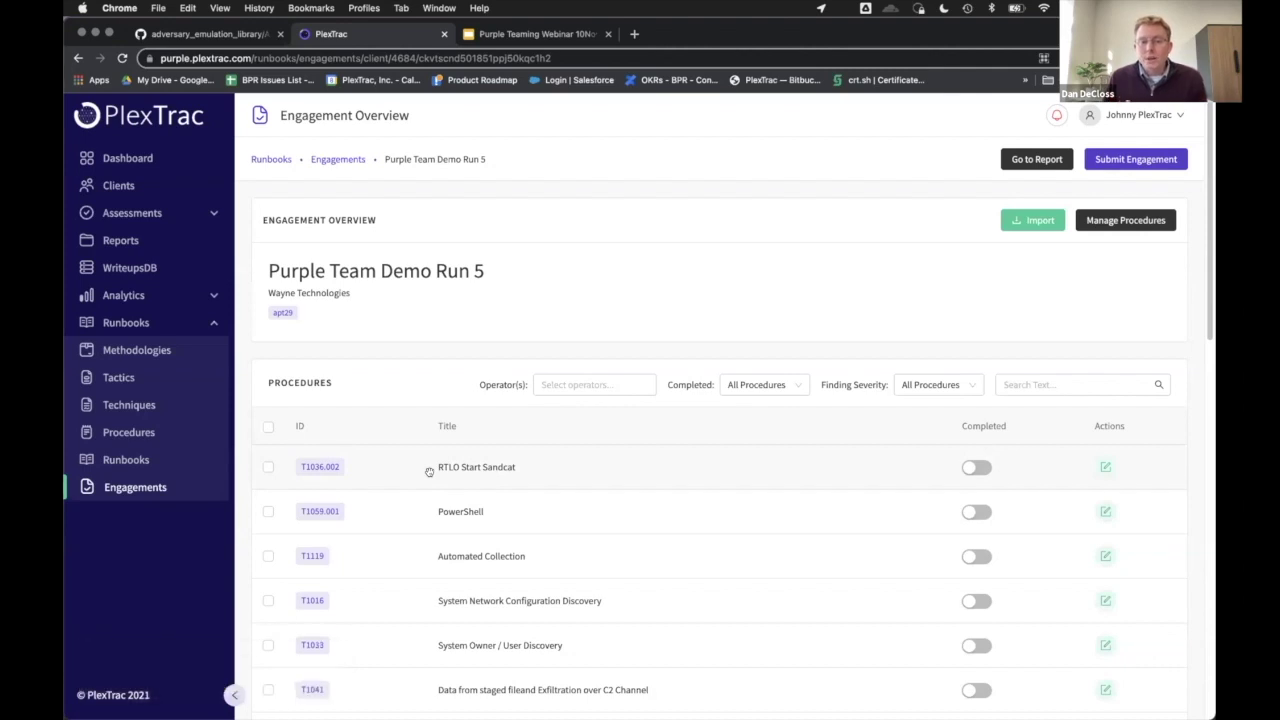
Open the RTLO Start Sandcat procedure and set its Red Team outcome to Successful
{"action": "left_click", "coordinate": [463, 468]}
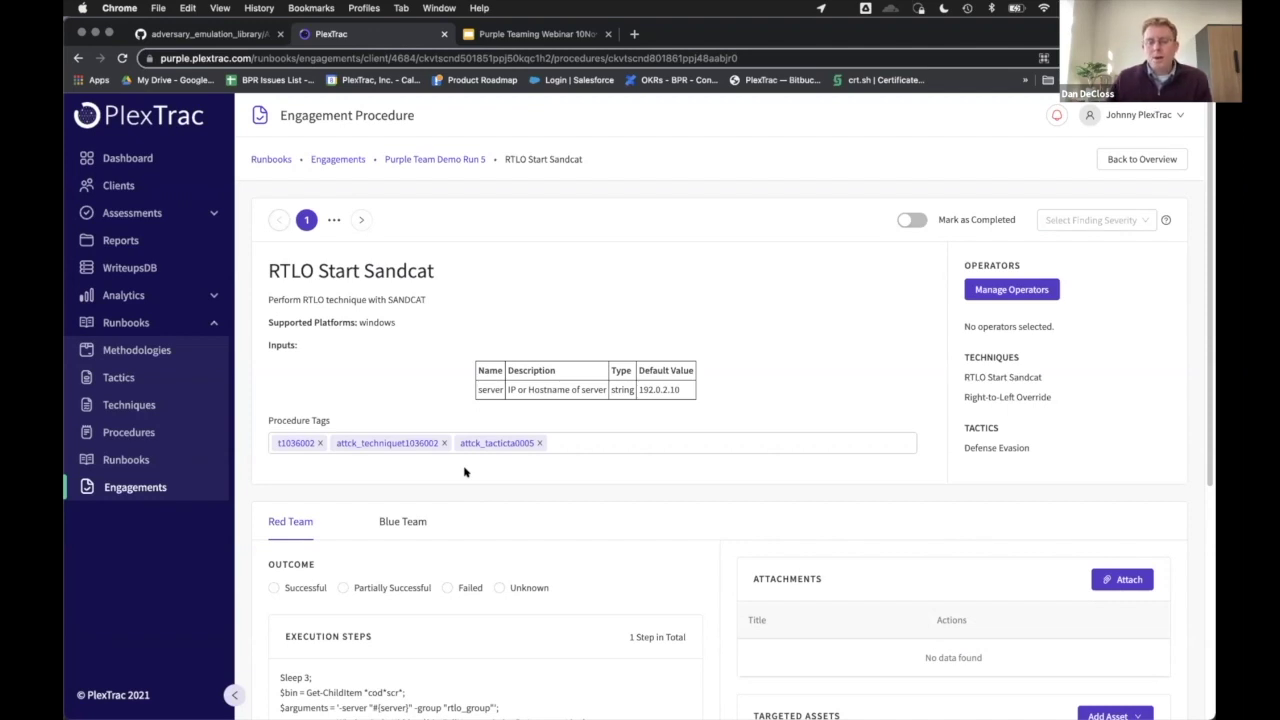
{"action": "scroll", "coordinate": [464, 472], "scroll_direction": "down", "scroll_amount": 2}
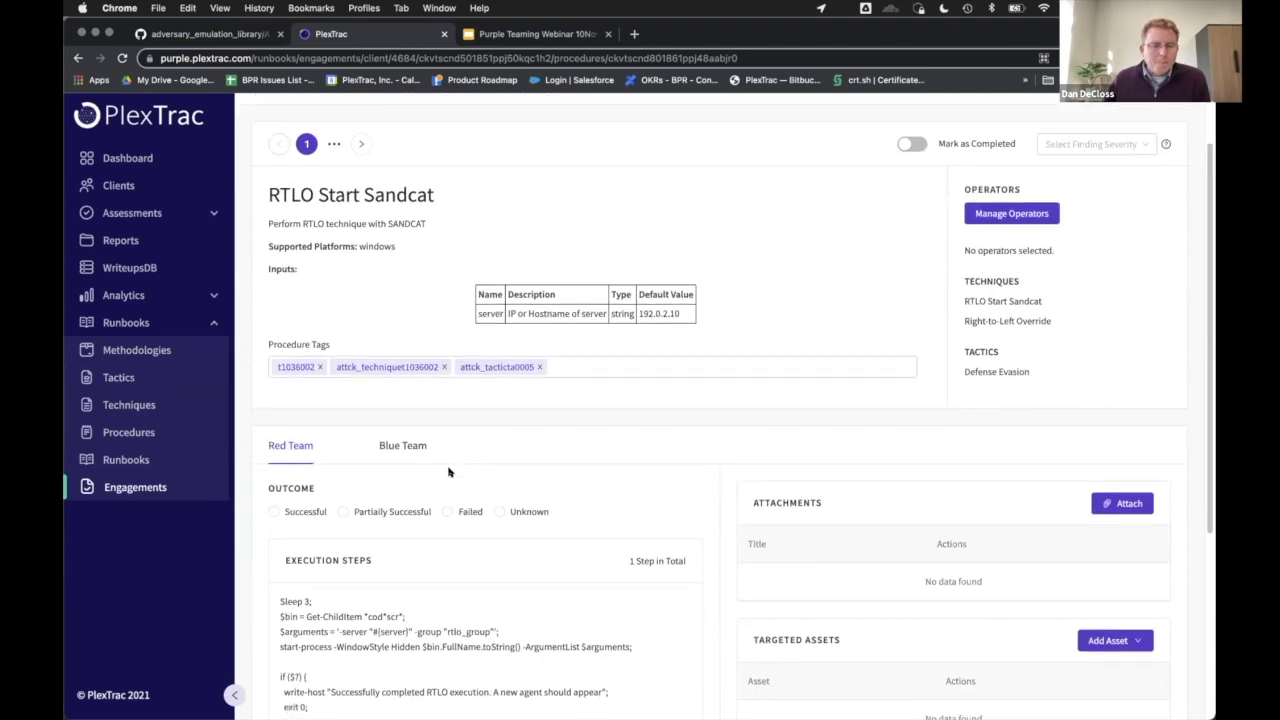
{"action": "left_click", "coordinate": [272, 505]}
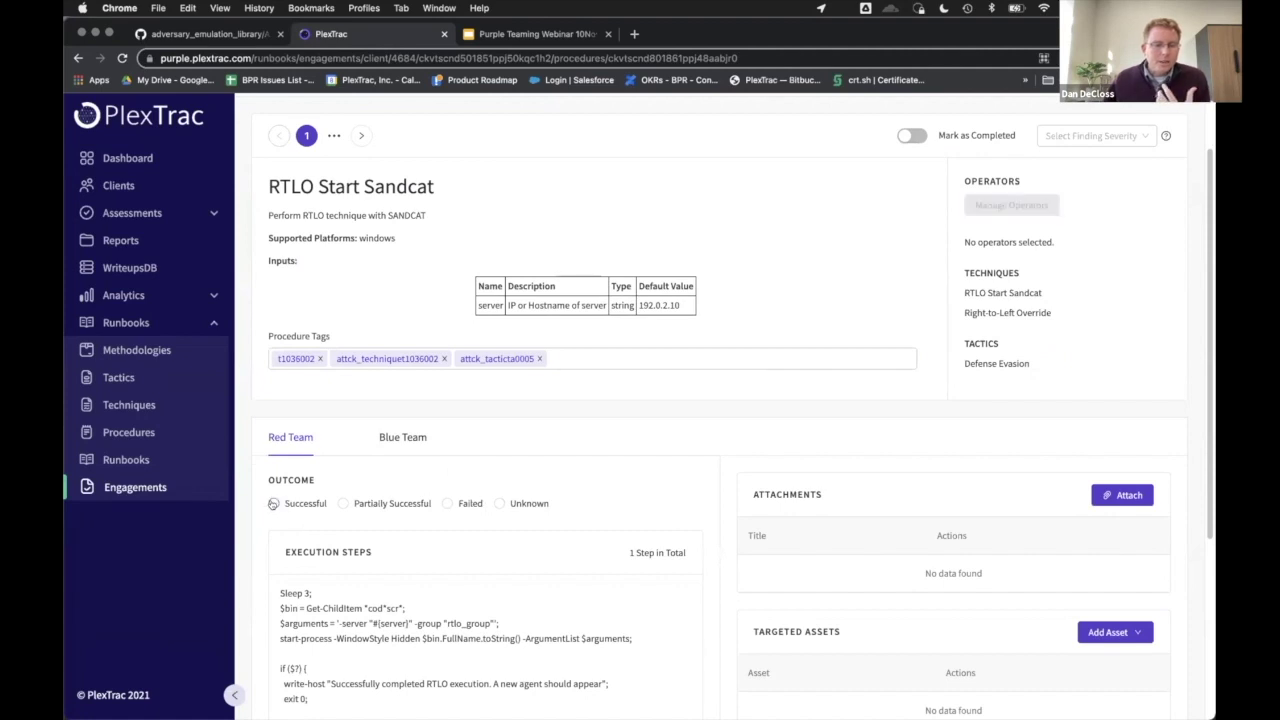
Add the existing assets 10.10.11.10 and 10.10.11.12 as targeted assets of the RTLO Start Sandcat procedure
{"action": "scroll", "coordinate": [438, 444], "scroll_direction": "down", "scroll_amount": 5}
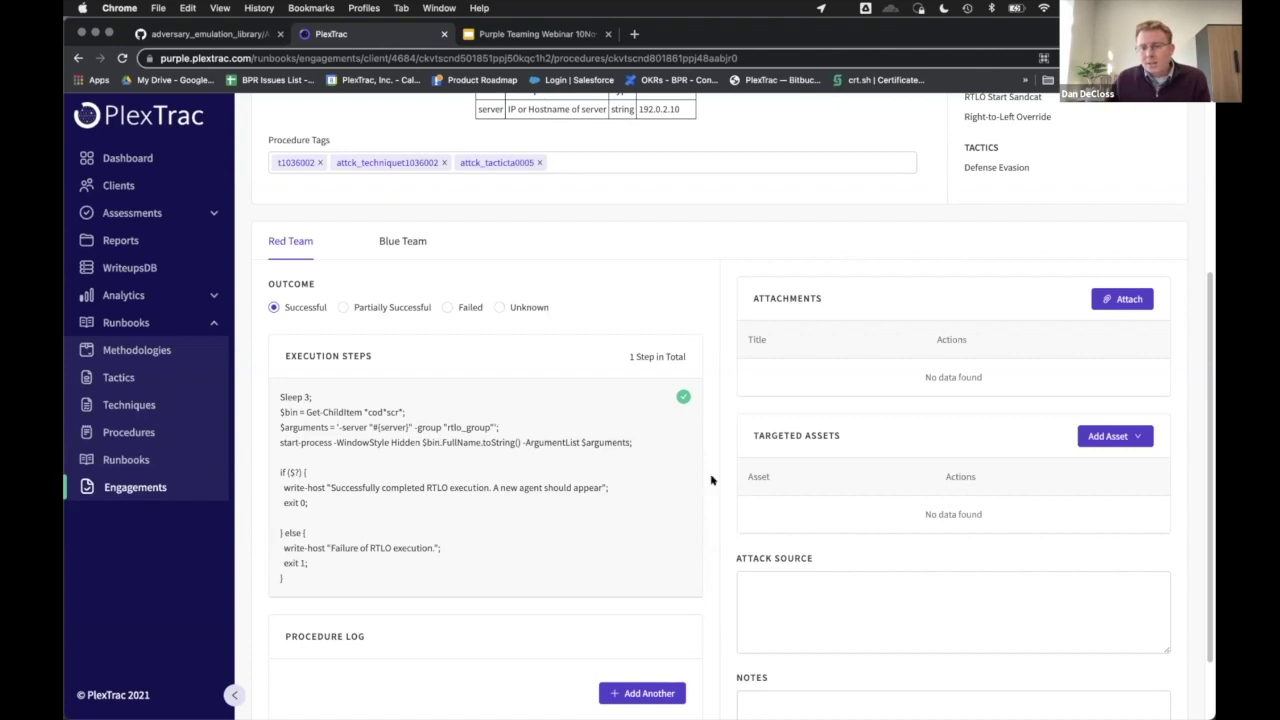
{"action": "left_click", "coordinate": [1136, 437]}
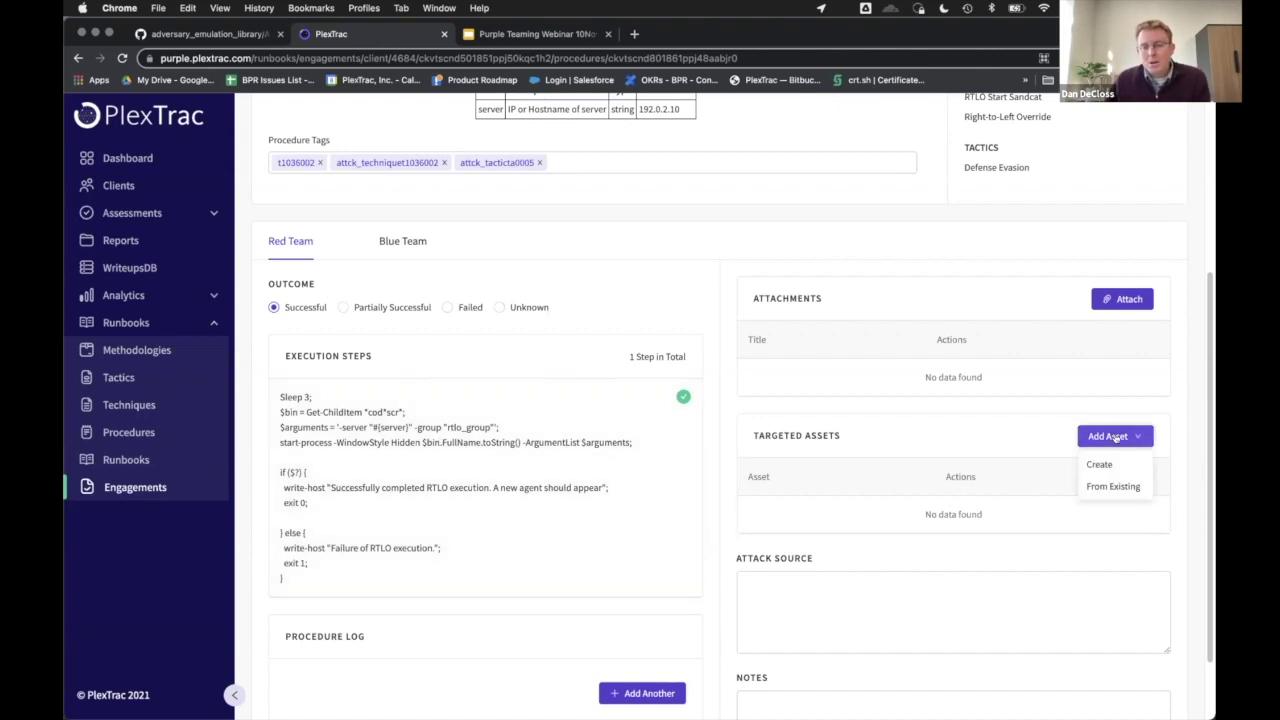
{"action": "left_click", "coordinate": [1113, 484]}
{"action": "left_click", "coordinate": [615, 245]}
{"action": "type", "text": "1"}
{"action": "left_click", "coordinate": [447, 290]}
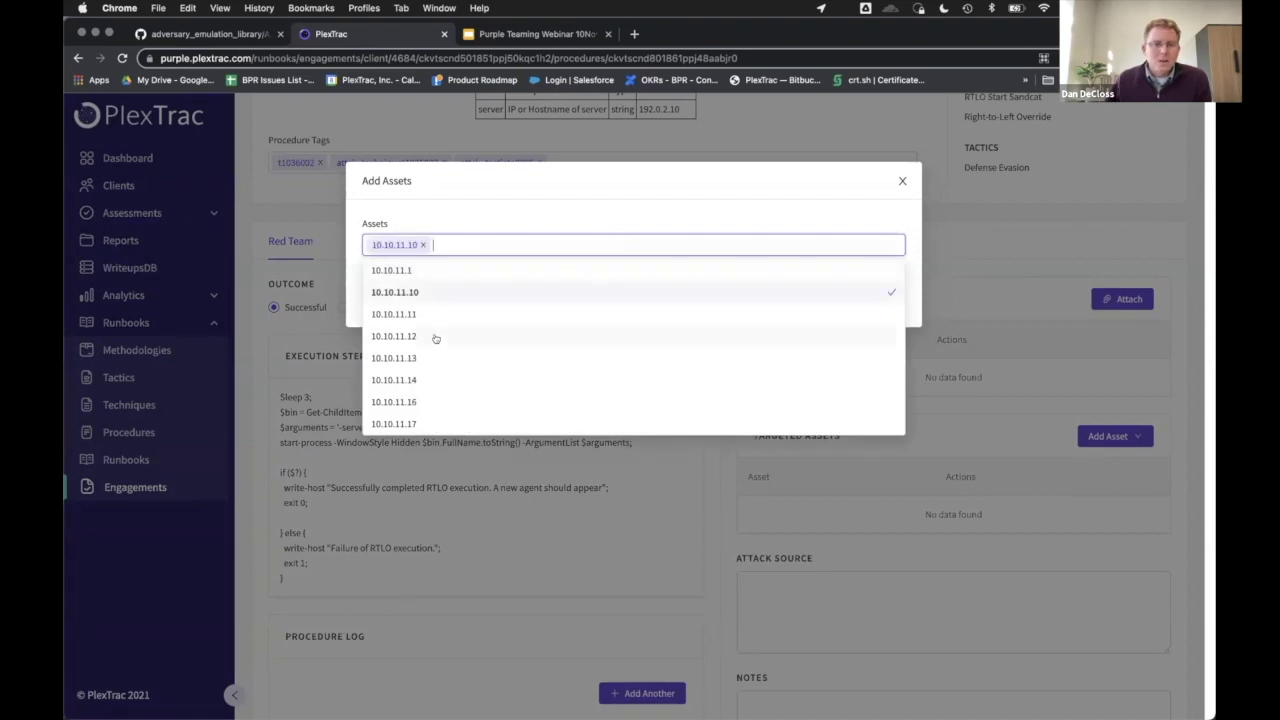
{"action": "left_click", "coordinate": [437, 336]}
{"action": "left_click", "coordinate": [558, 186]}
{"action": "left_click", "coordinate": [887, 299]}
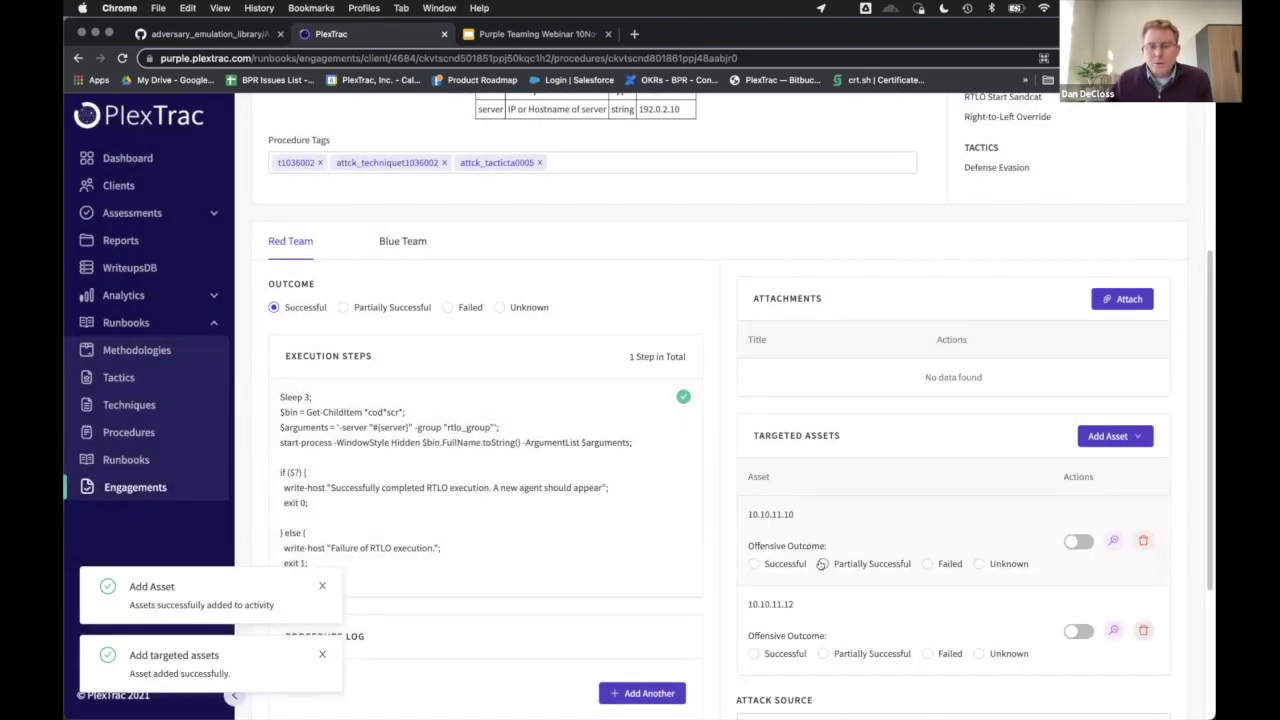
Set the offensive outcome to Partially Successful for 10.10.11.10 and Failed for 10.10.11.12, and switch both targeted assets on
{"action": "left_click", "coordinate": [822, 564]}
{"action": "left_click", "coordinate": [927, 654]}
{"action": "left_click", "coordinate": [1074, 541]}
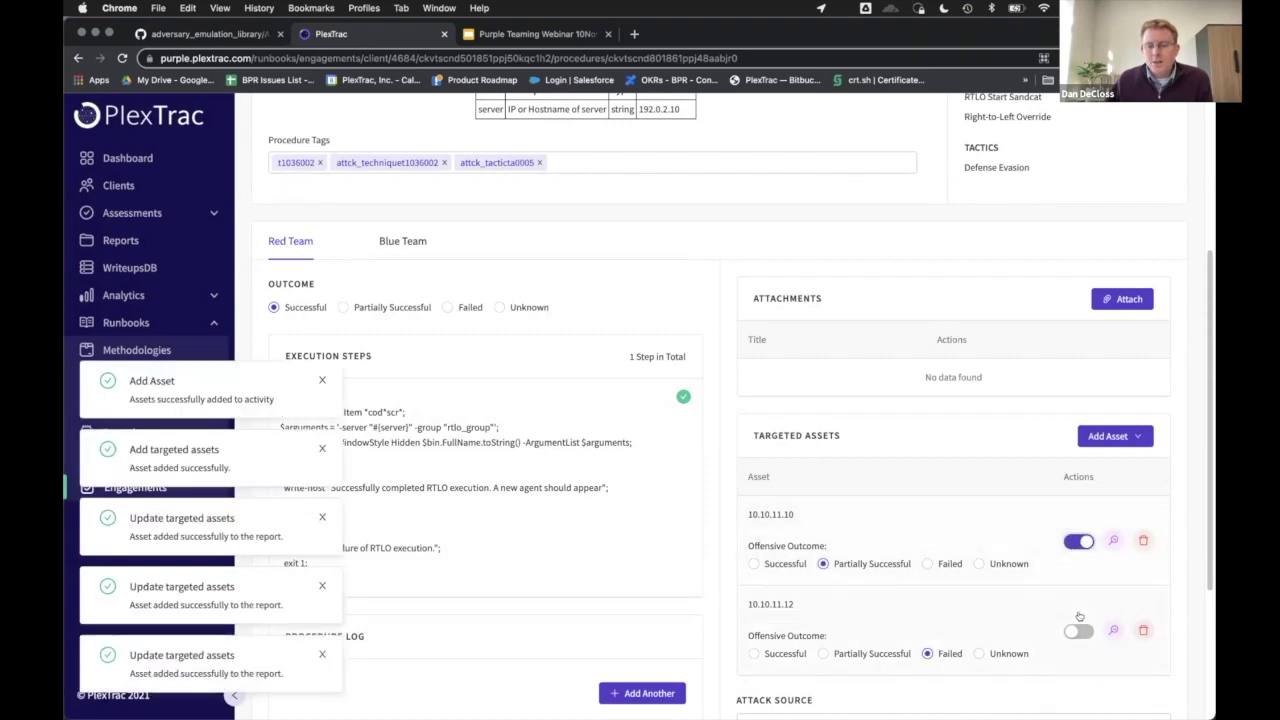
{"action": "left_click", "coordinate": [1077, 631]}
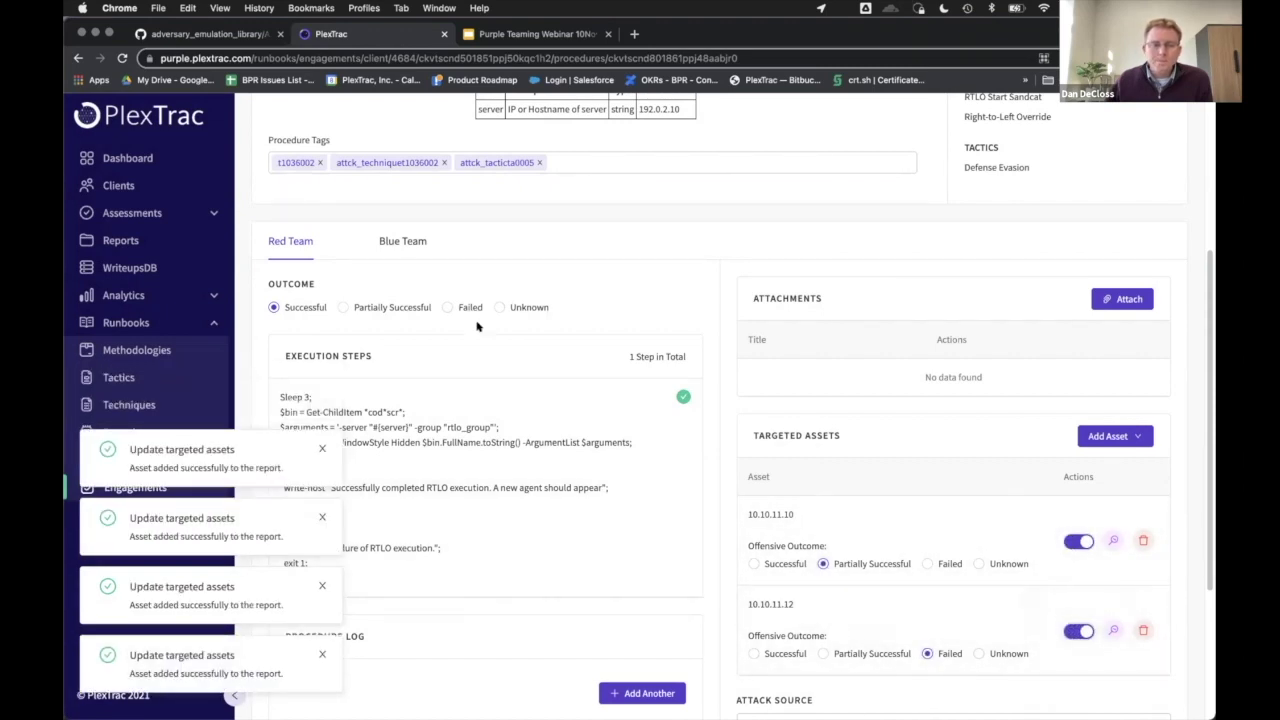
Set the Blue Team detection outcome of the RTLO Start Sandcat procedure to Forensically Logged
{"action": "left_click", "coordinate": [402, 241]}
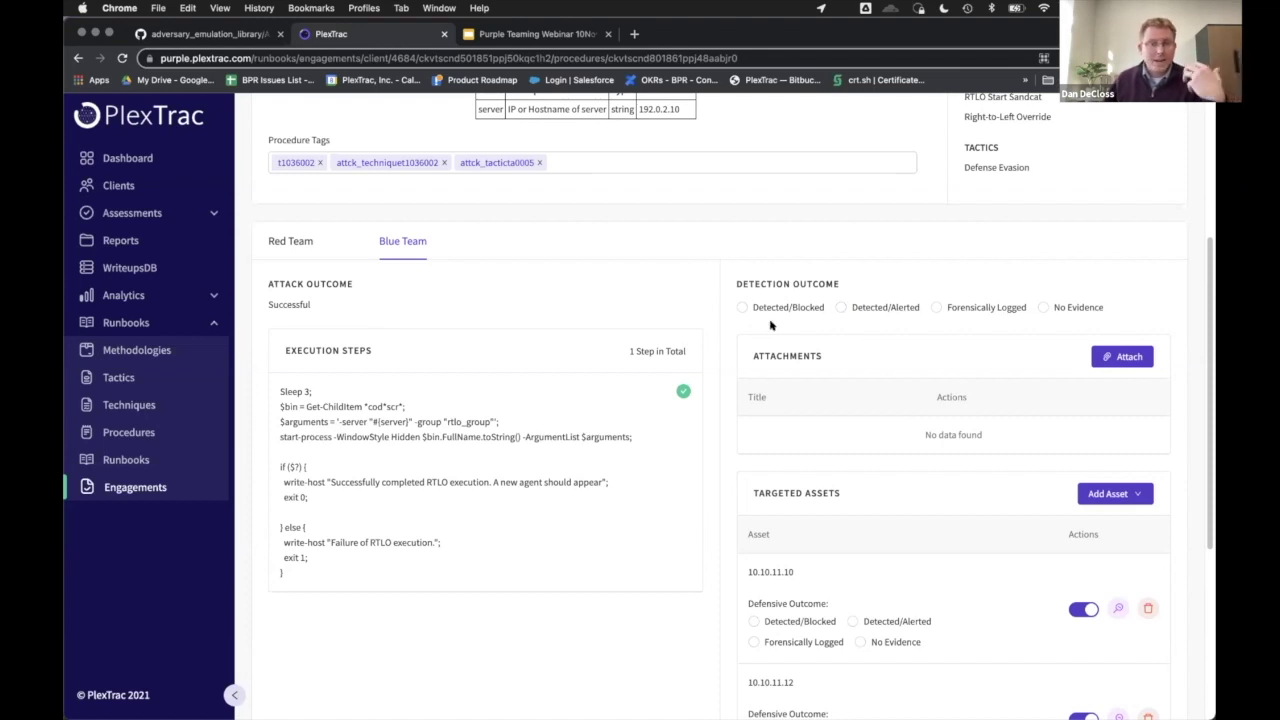
{"action": "left_click", "coordinate": [935, 308]}
For the following PowerShell procedure, set the Blue Team detection outcome to Forensically Logged and the Red Team outcome to Partially Successful
{"action": "scroll", "coordinate": [726, 311], "scroll_direction": "up", "scroll_amount": 5}
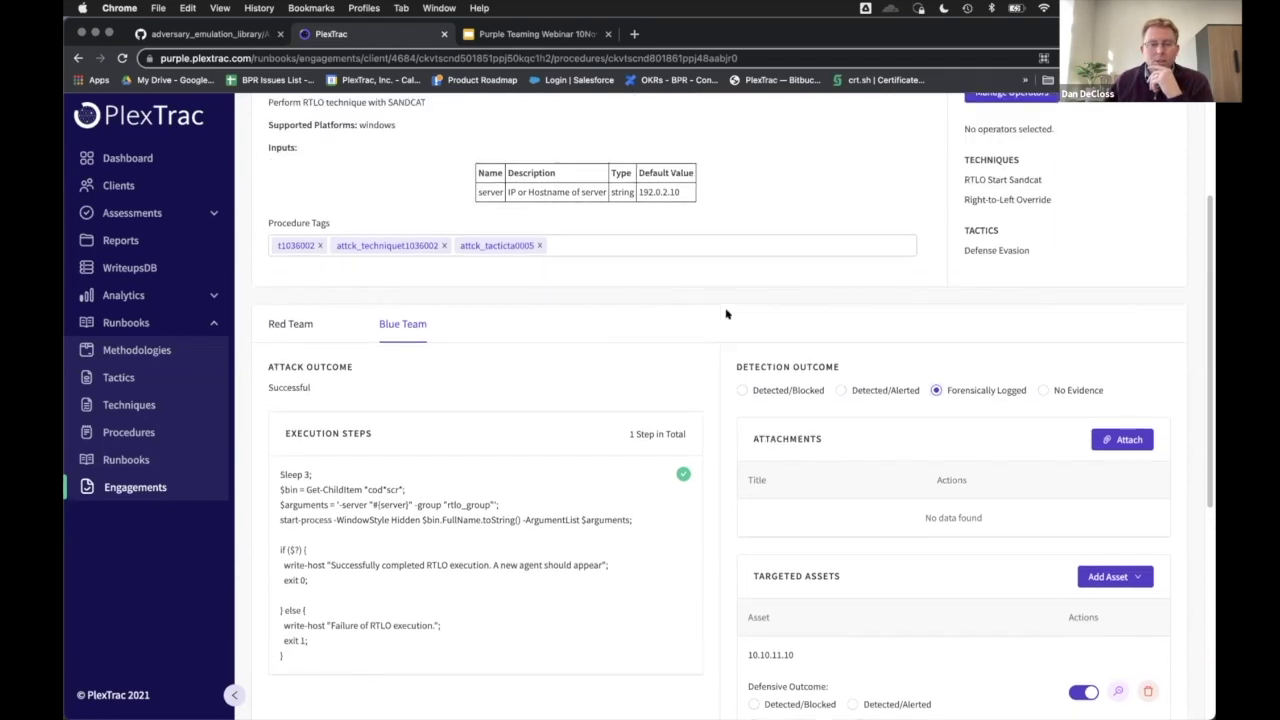
{"action": "left_click", "coordinate": [361, 221]}
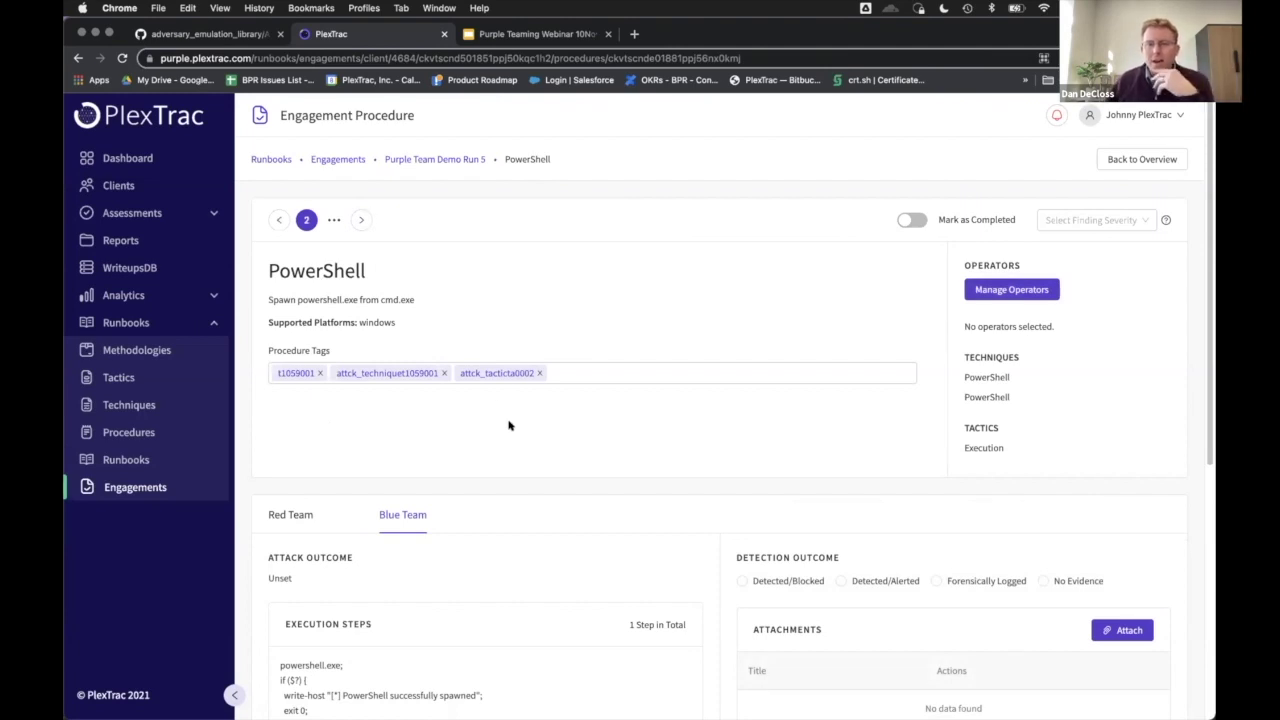
{"action": "scroll", "coordinate": [508, 425], "scroll_direction": "down", "scroll_amount": 1}
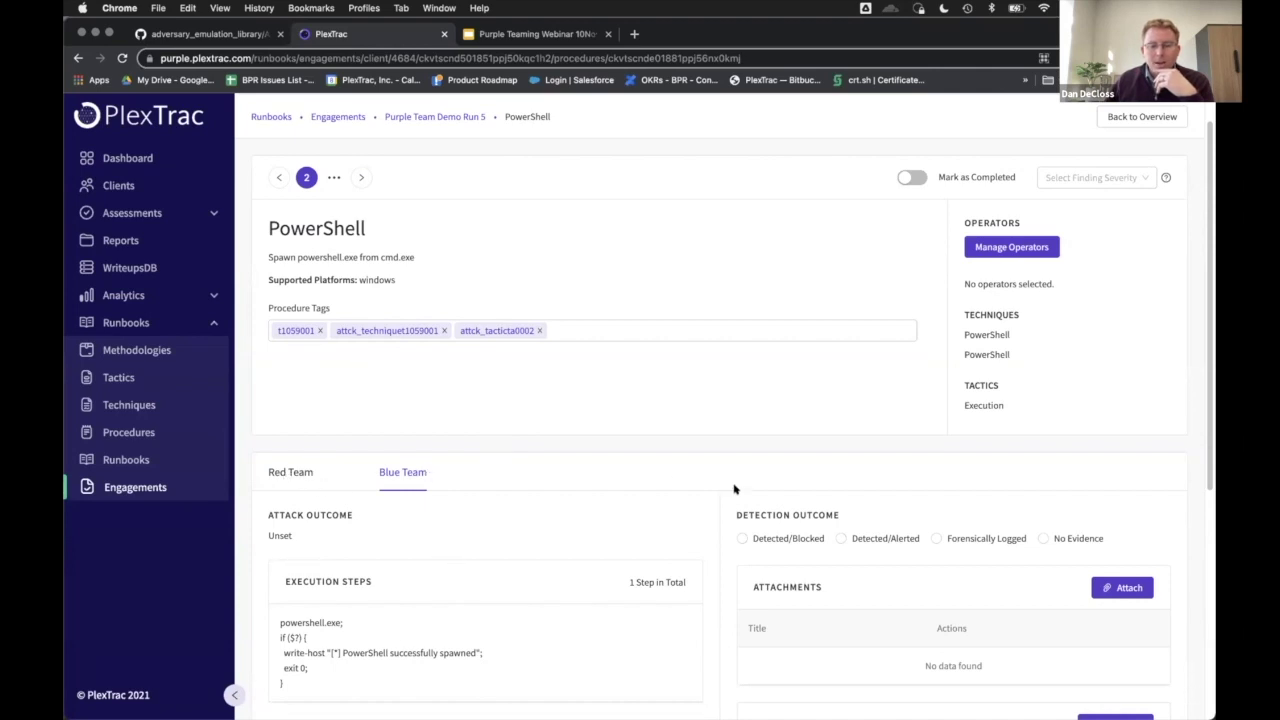
{"action": "left_click", "coordinate": [936, 538]}
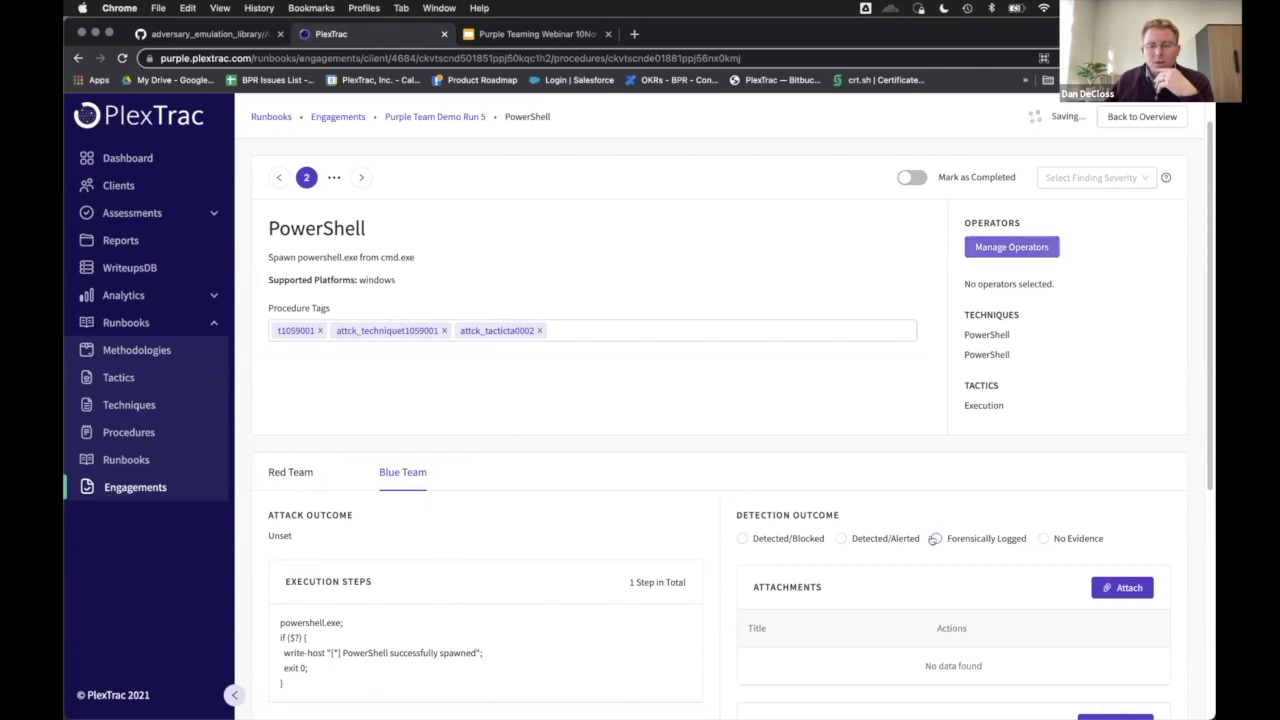
{"action": "left_click", "coordinate": [288, 471]}
{"action": "left_click", "coordinate": [345, 538]}
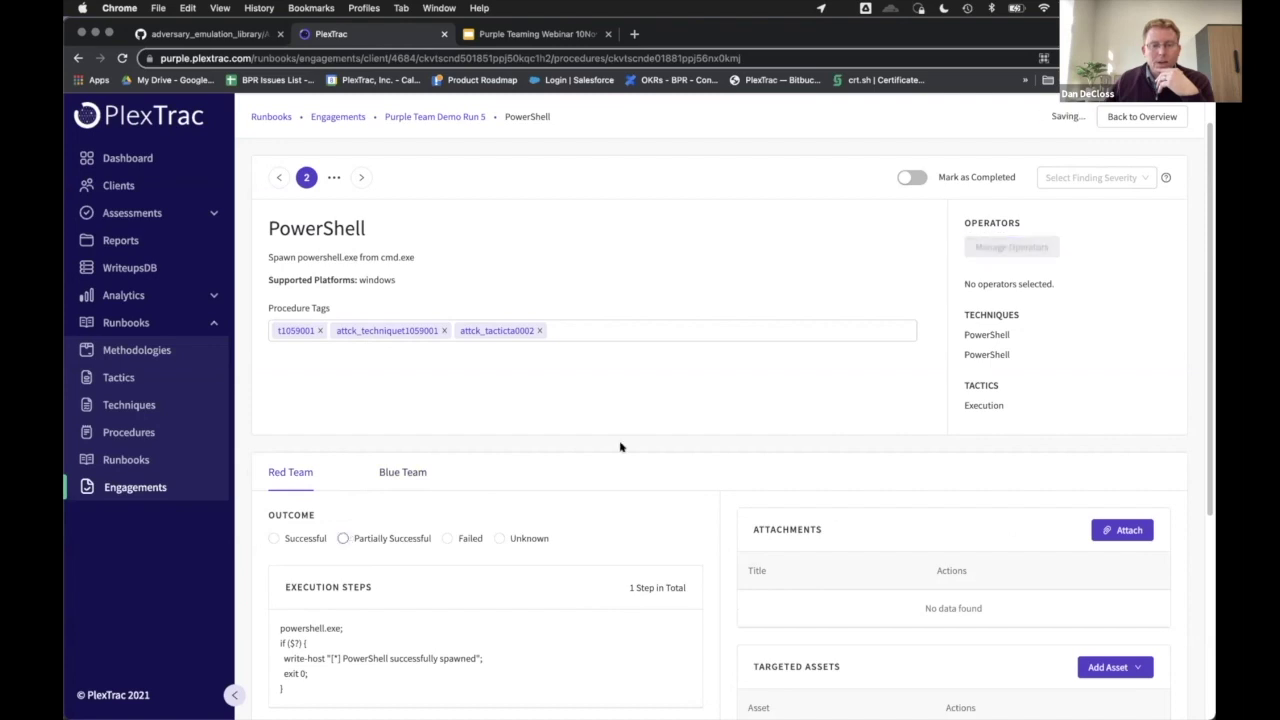
Submit the Purple Team Demo Run 5 engagement from its overview and open its report
{"action": "left_click", "coordinate": [1142, 158]}
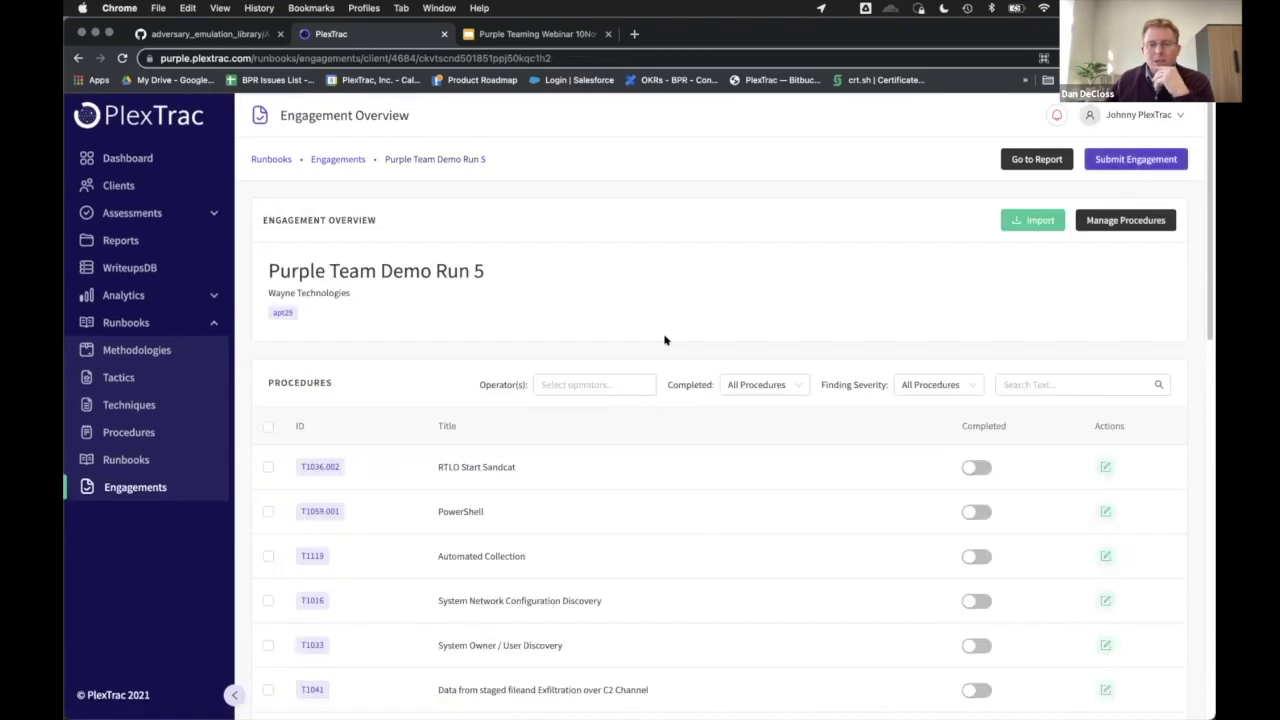
{"action": "left_click", "coordinate": [1112, 160]}
{"action": "left_click", "coordinate": [748, 254]}
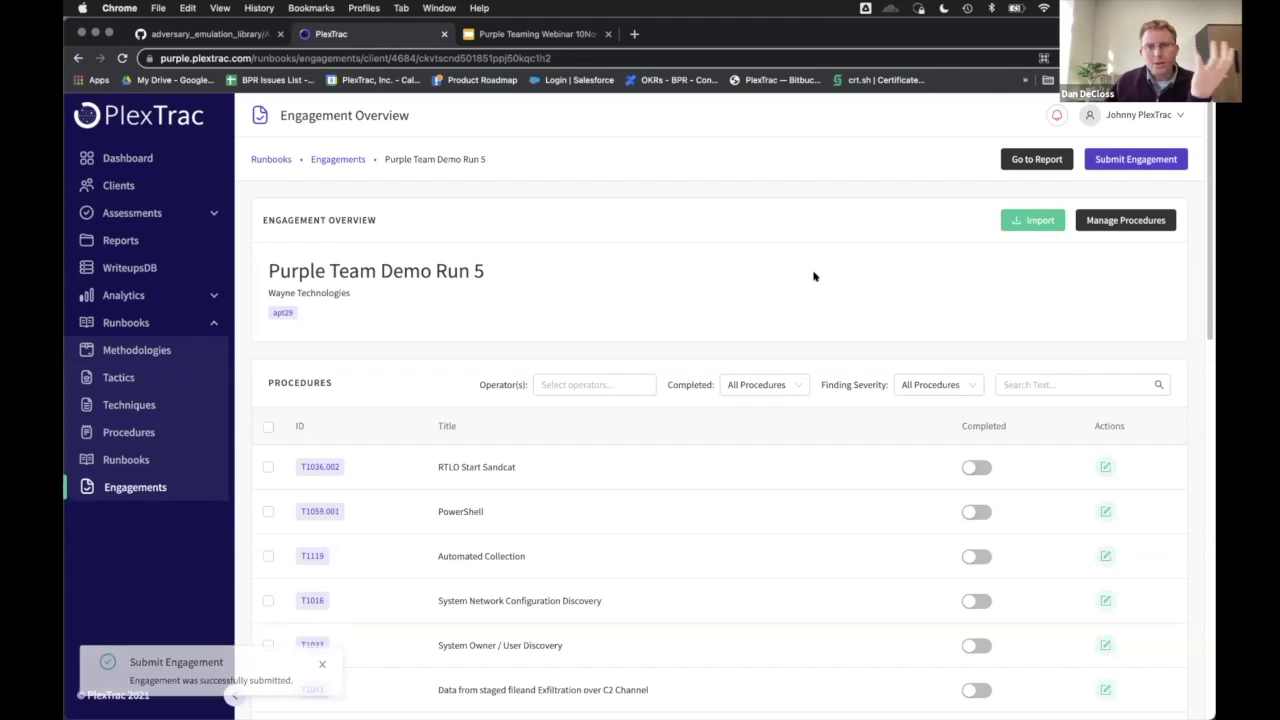
{"action": "left_click", "coordinate": [1033, 157]}
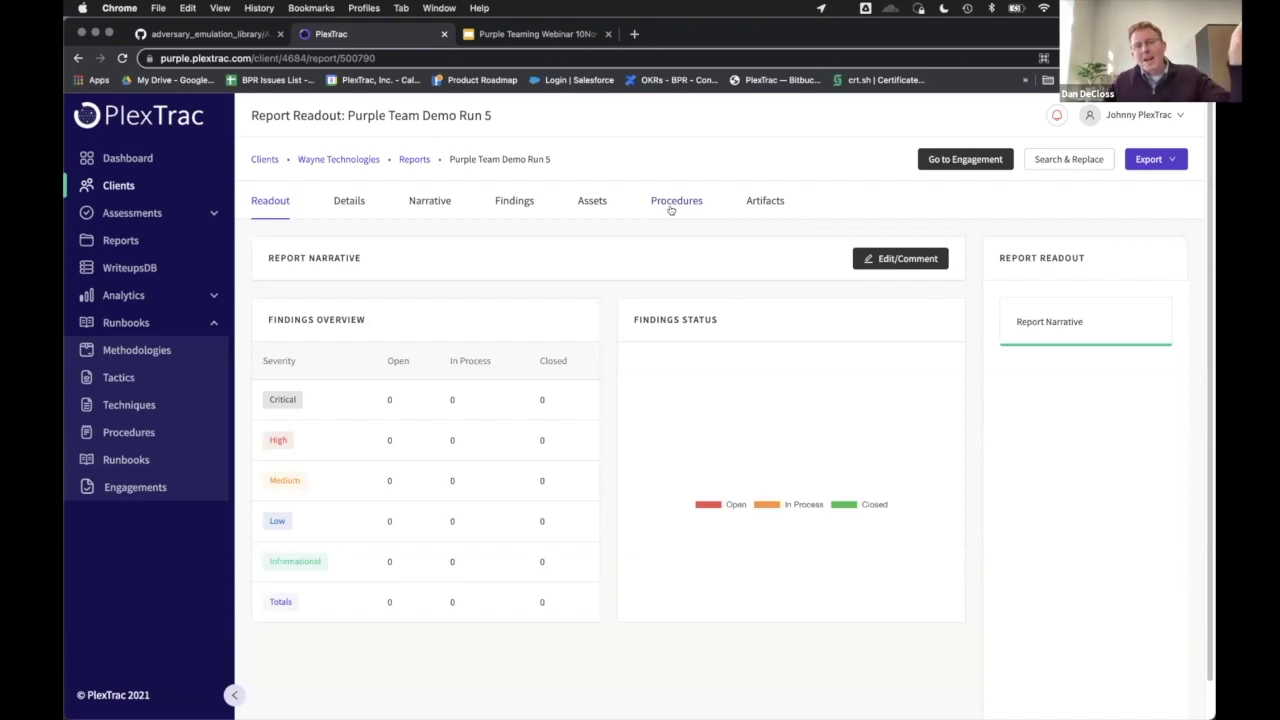
Show the Purple Team Demo Run 5 report's procedures with their attack and detection outcomes
{"action": "left_click", "coordinate": [671, 210]}
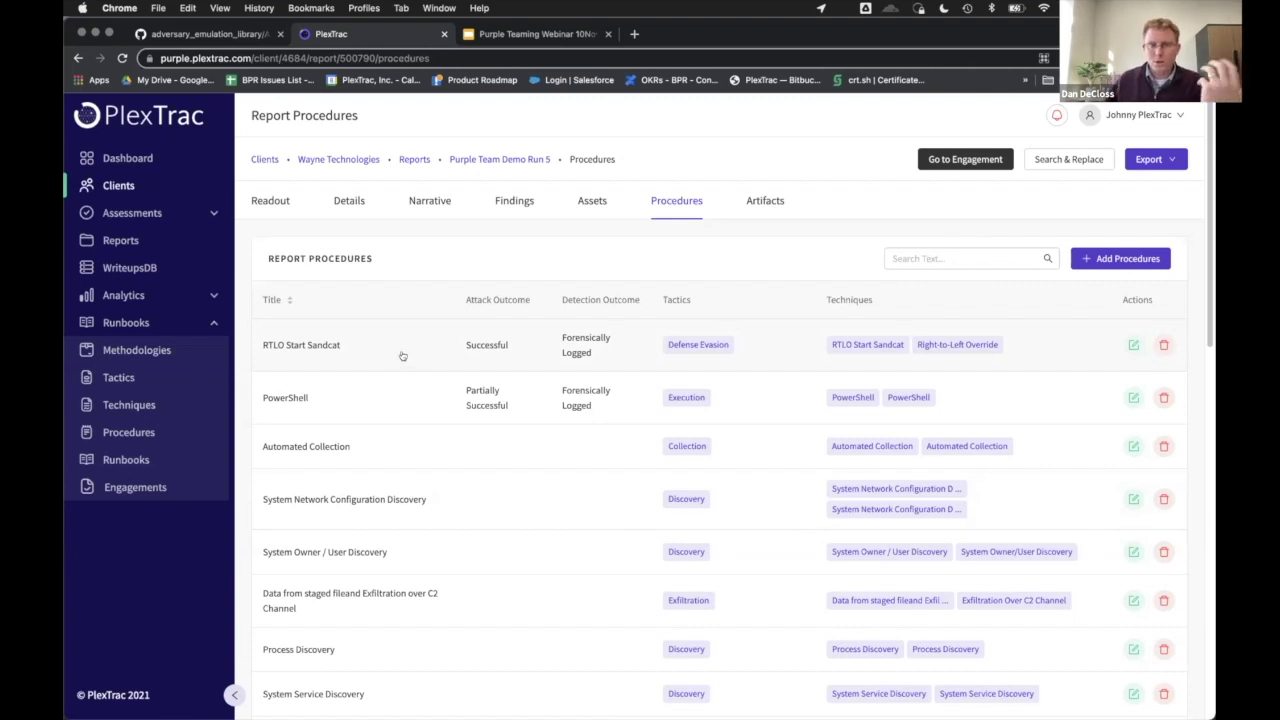
Go to the runbook analytics and apply the saved APT29 filter preset
{"action": "left_click", "coordinate": [127, 297]}
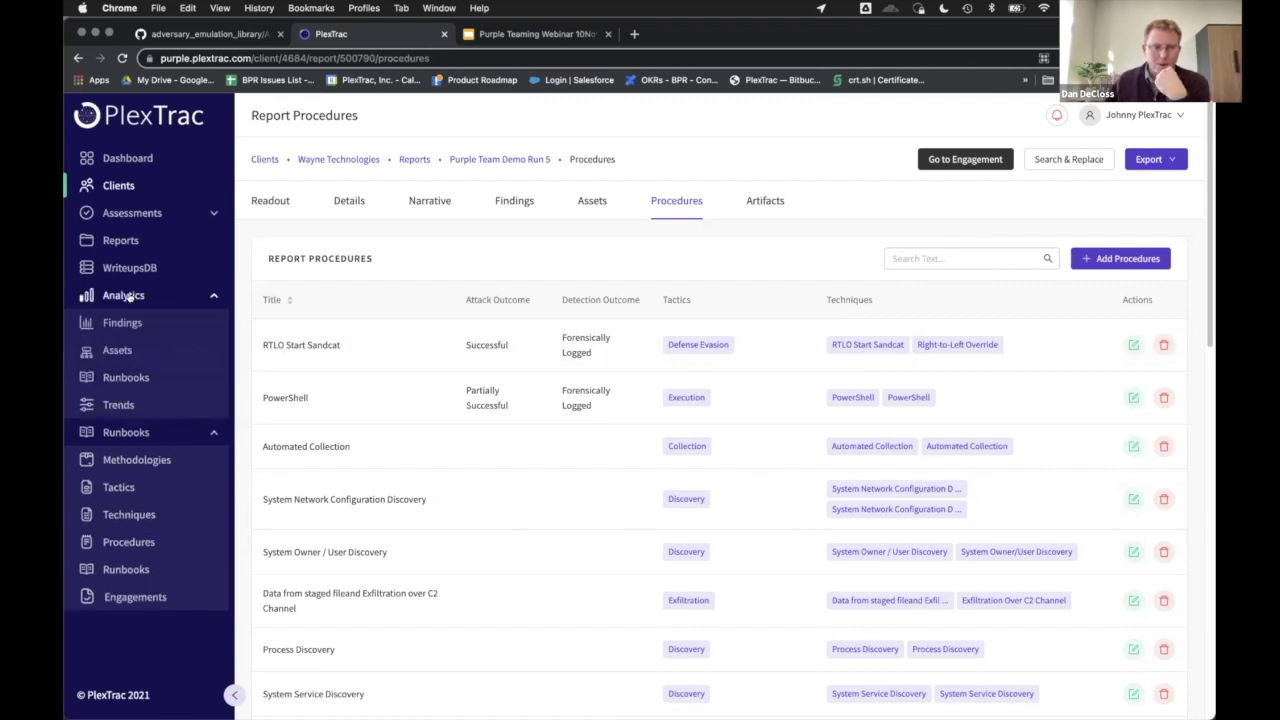
{"action": "left_click", "coordinate": [115, 373]}
{"action": "left_click", "coordinate": [1062, 320]}
{"action": "left_click", "coordinate": [1001, 455]}
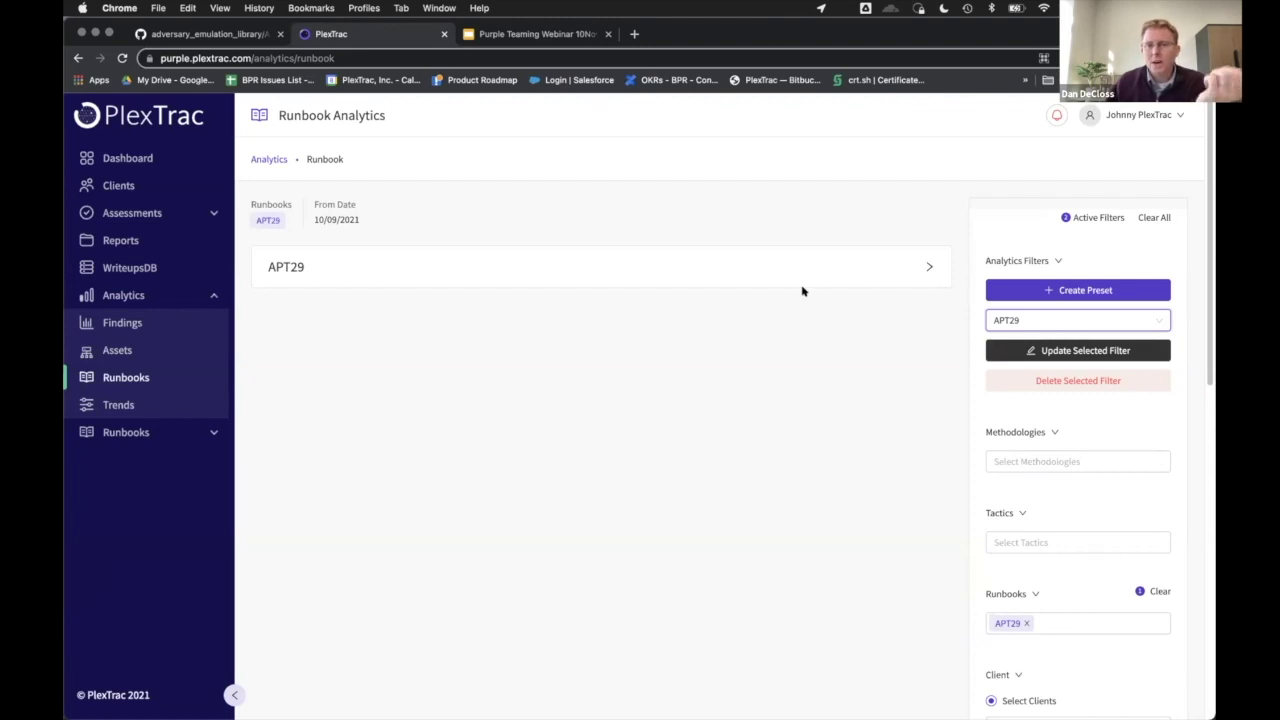
Expand the APT29 runbook analytics and examine team outcomes, tactics covered, findings created and the Wayne Technologies blue and red team outcome trends
{"action": "left_click", "coordinate": [925, 270]}
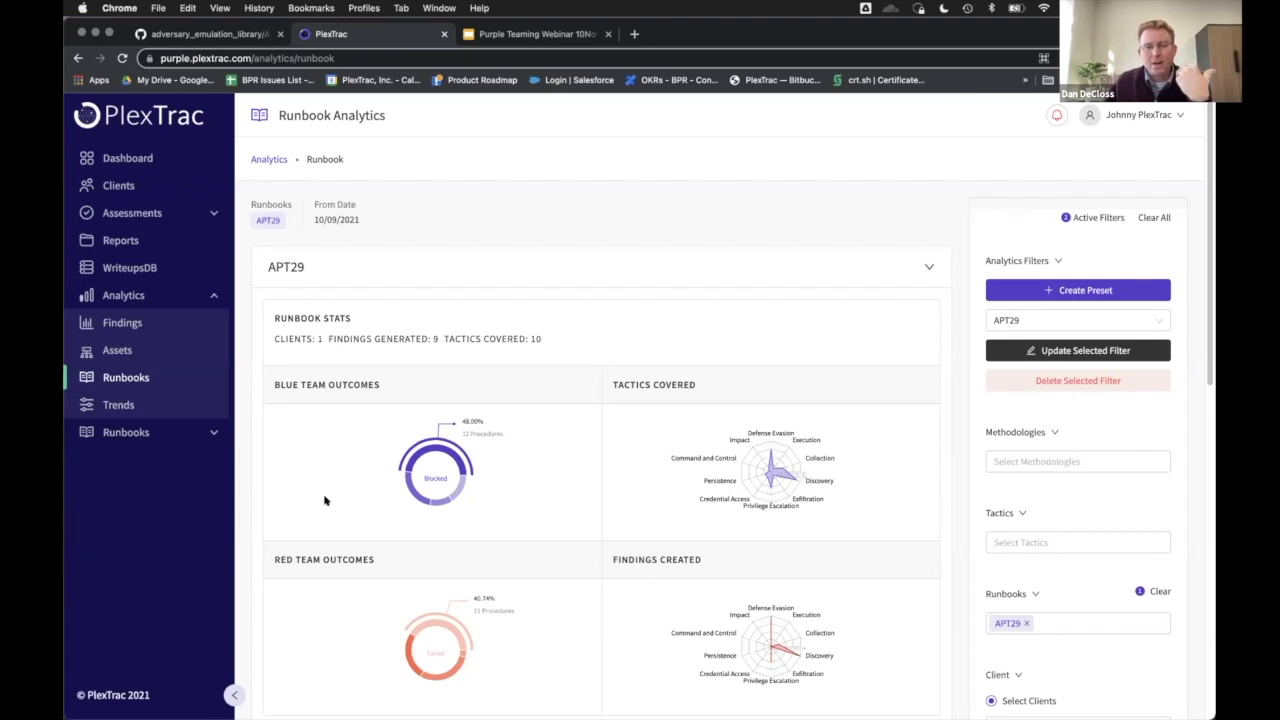
{"action": "scroll", "coordinate": [324, 500], "scroll_direction": "down", "scroll_amount": 1}
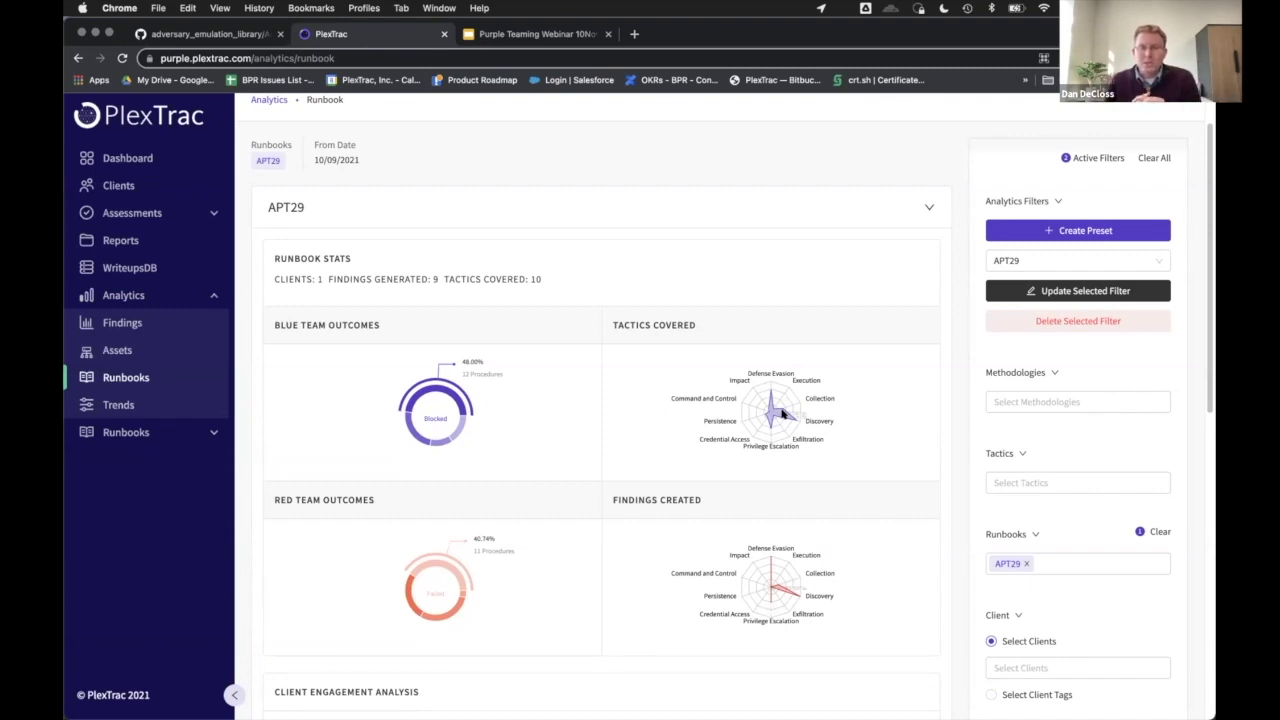
{"action": "scroll", "coordinate": [783, 413], "scroll_direction": "down", "scroll_amount": 1}
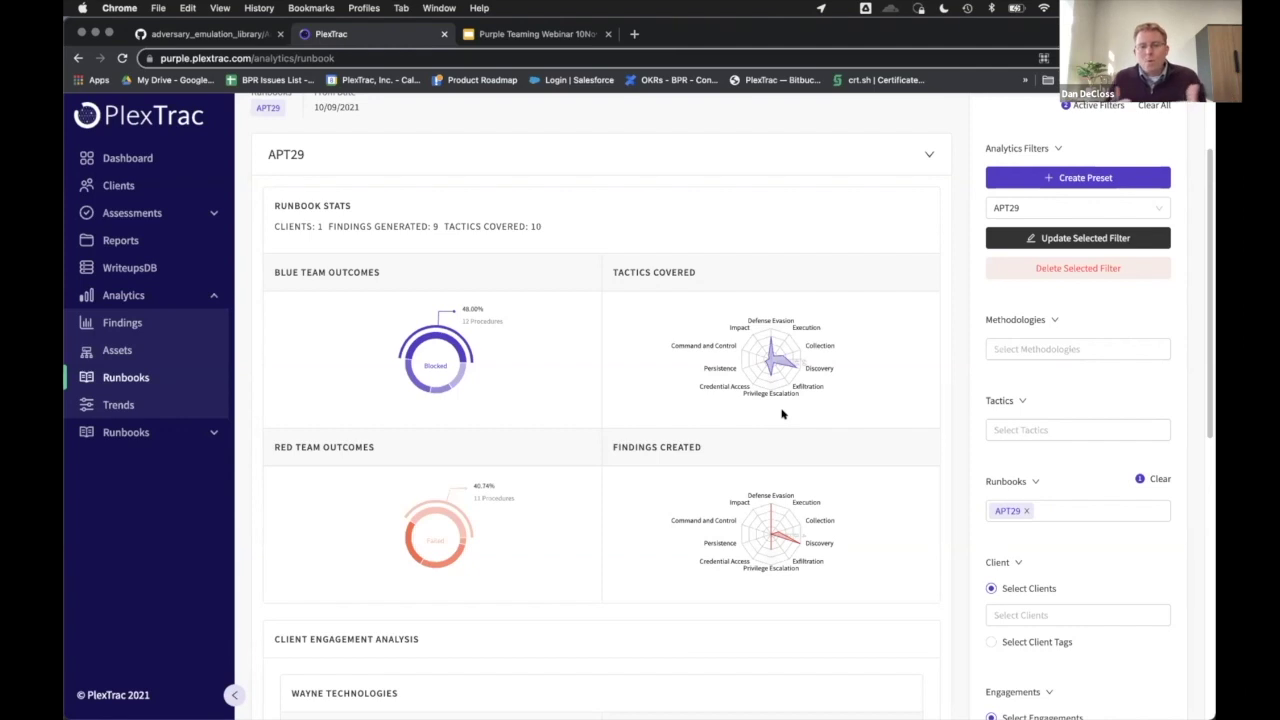
{"action": "scroll", "coordinate": [782, 413], "scroll_direction": "down", "scroll_amount": 1}
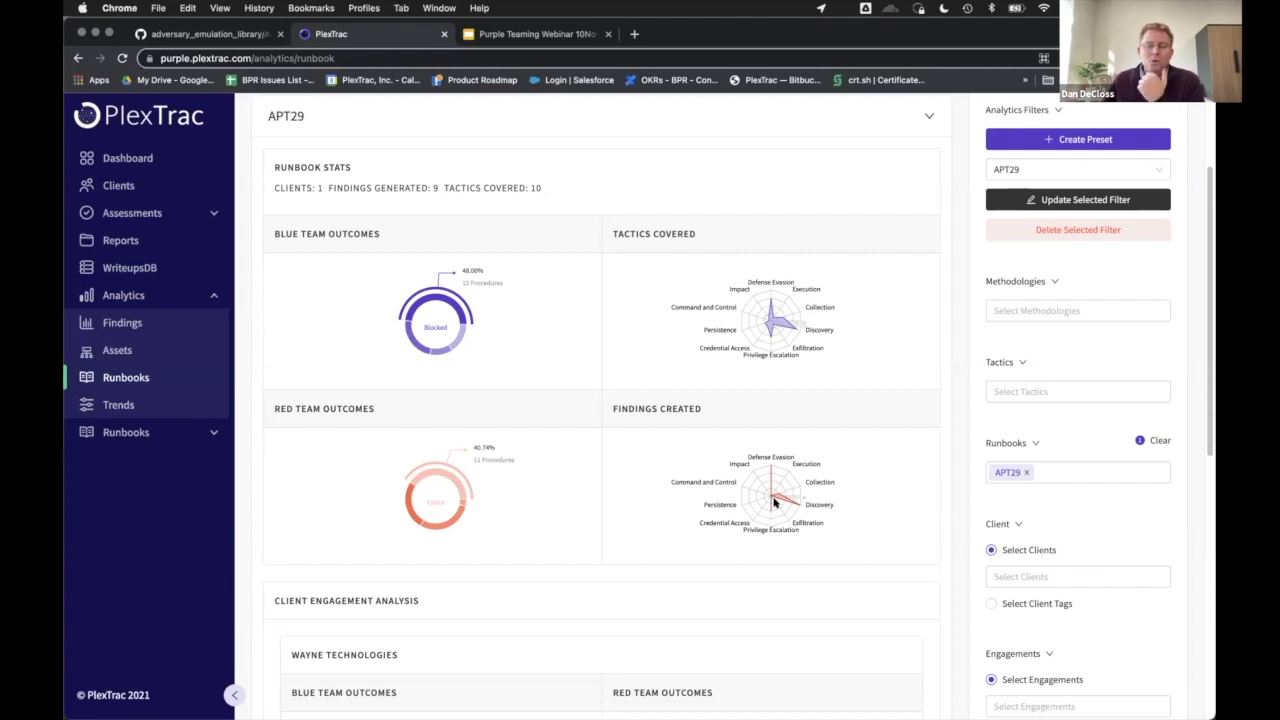
{"action": "scroll", "coordinate": [773, 502], "scroll_direction": "down", "scroll_amount": 5}
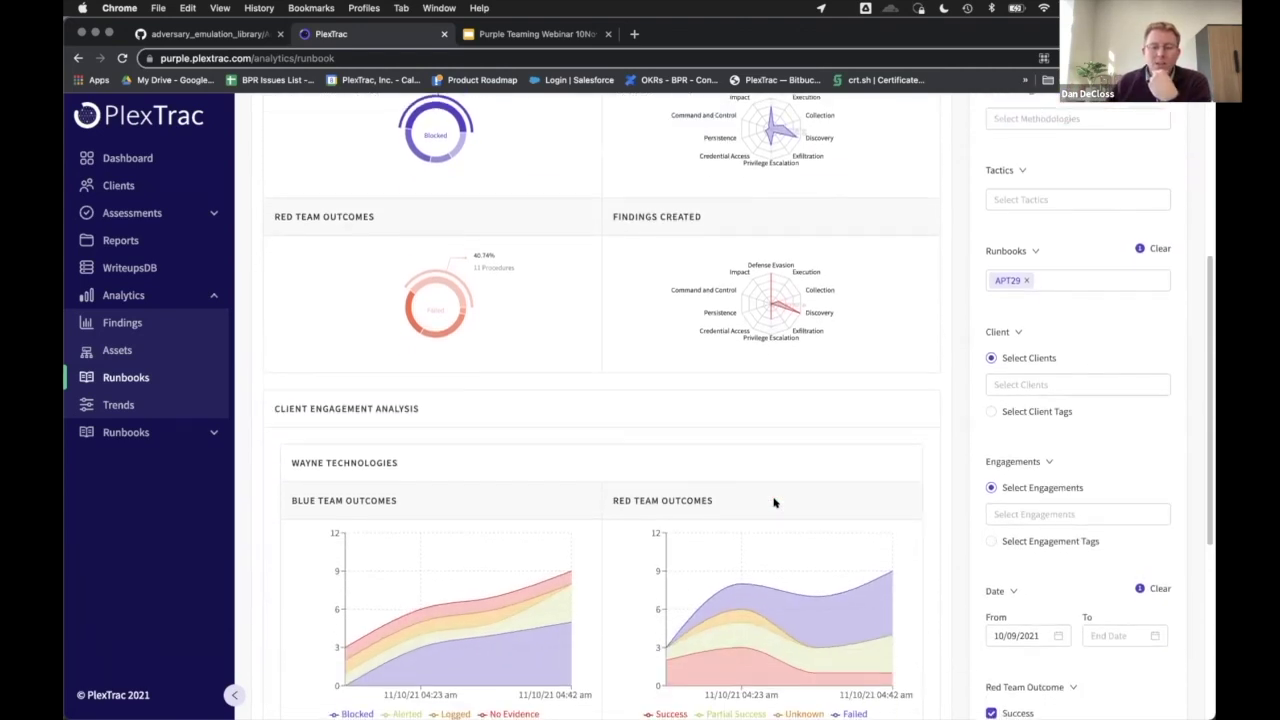
{"action": "scroll", "coordinate": [768, 510], "scroll_direction": "down", "scroll_amount": 2}
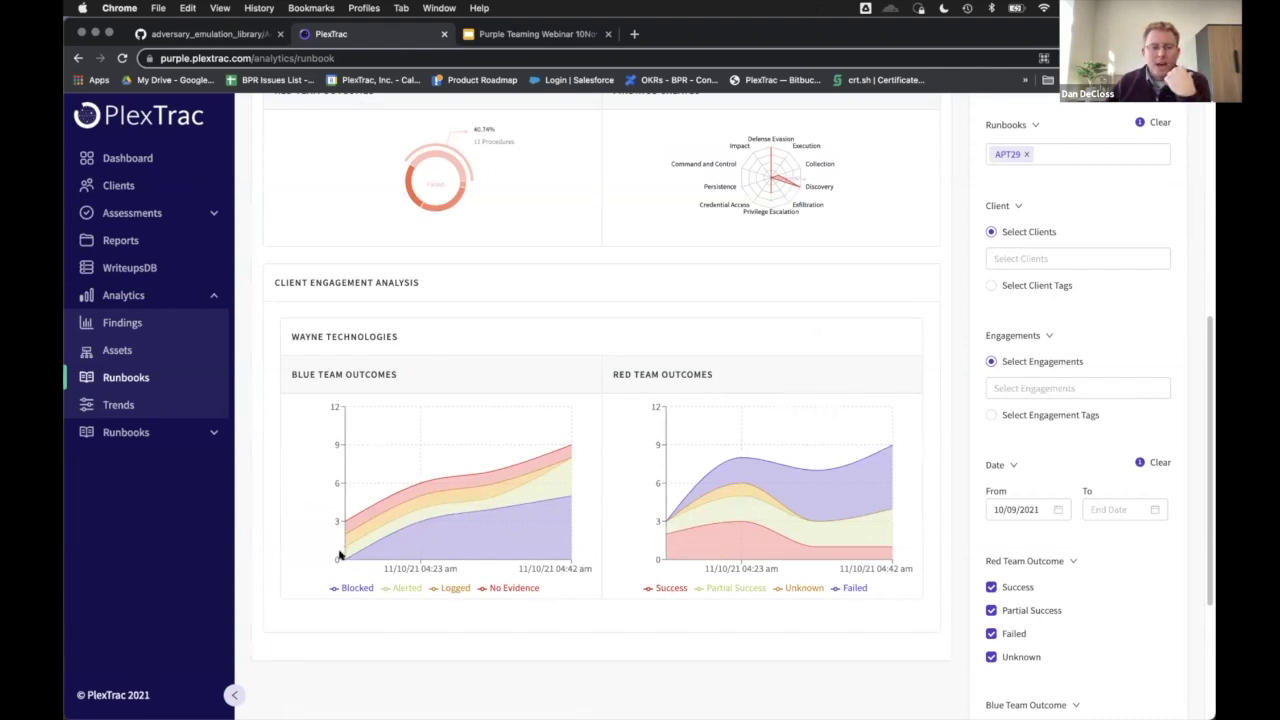
{"action": "mouse_move", "coordinate": [349, 553]}
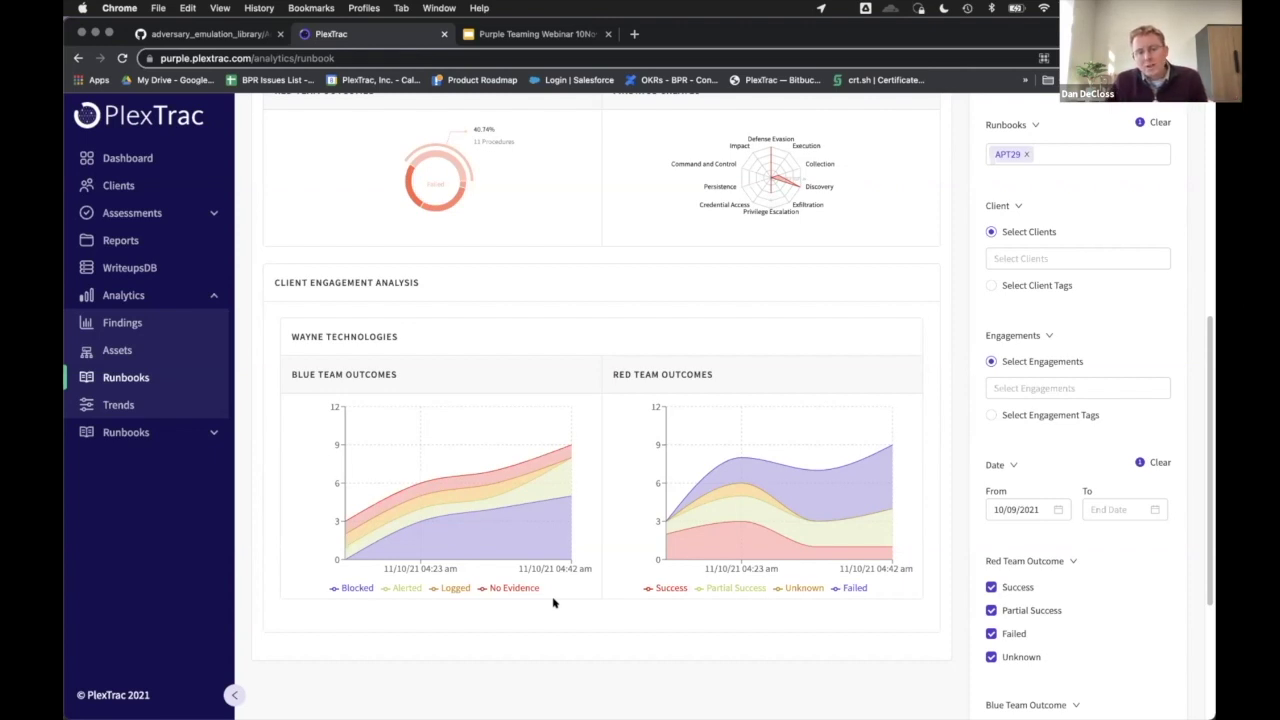
{"action": "mouse_move", "coordinate": [700, 542]}
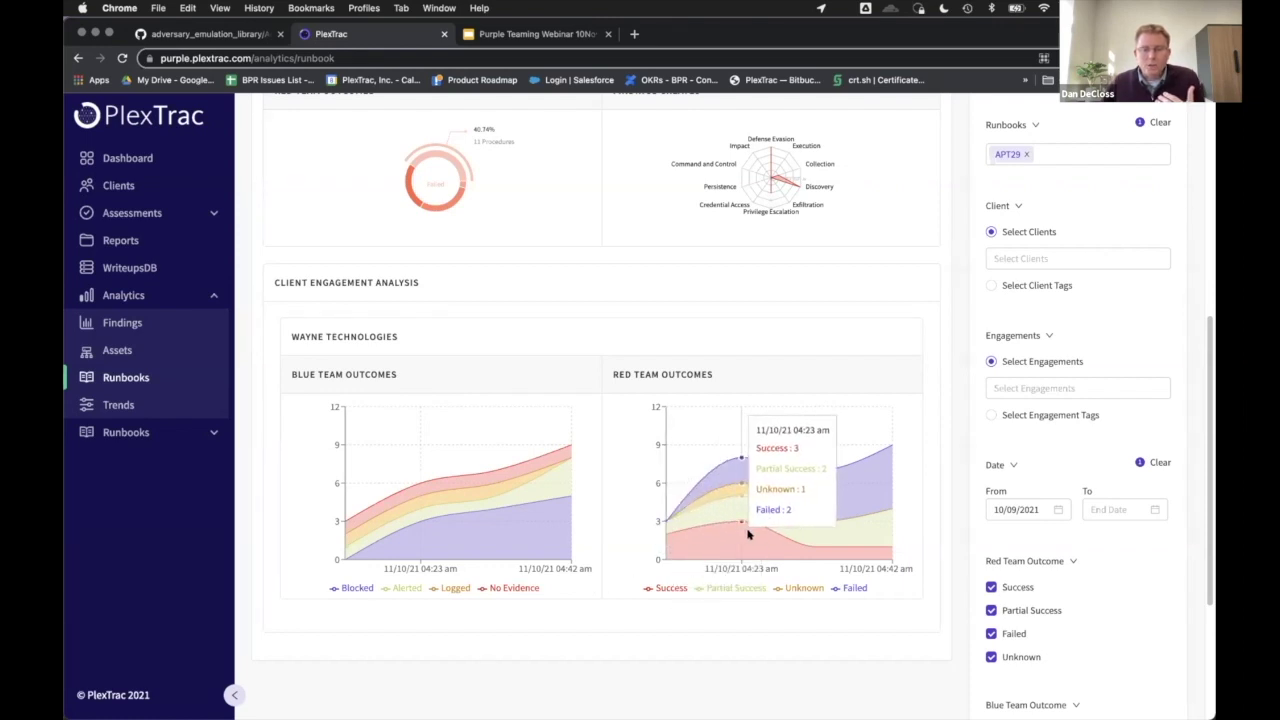